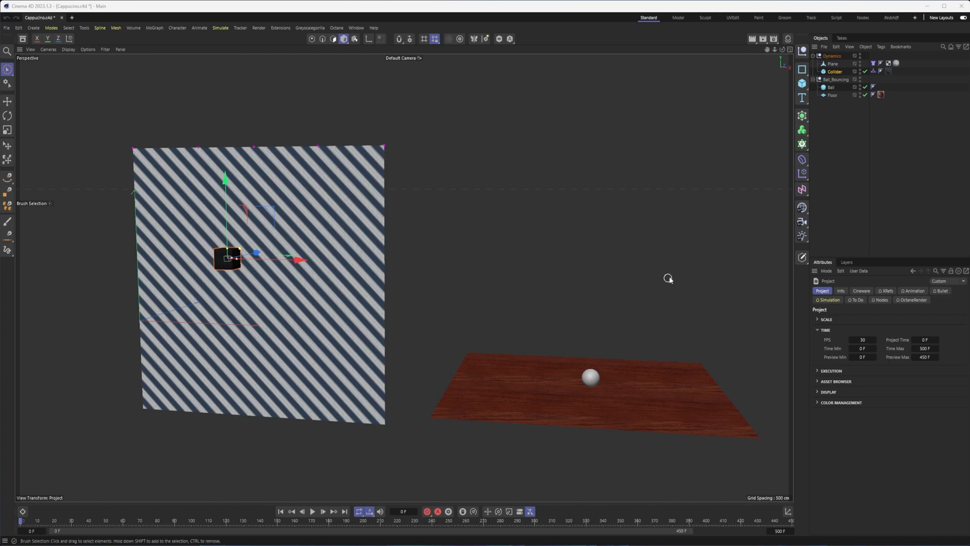
Step: Select the ball and the cube collider, then move the view in close to the ball on the floor
click(591, 376)
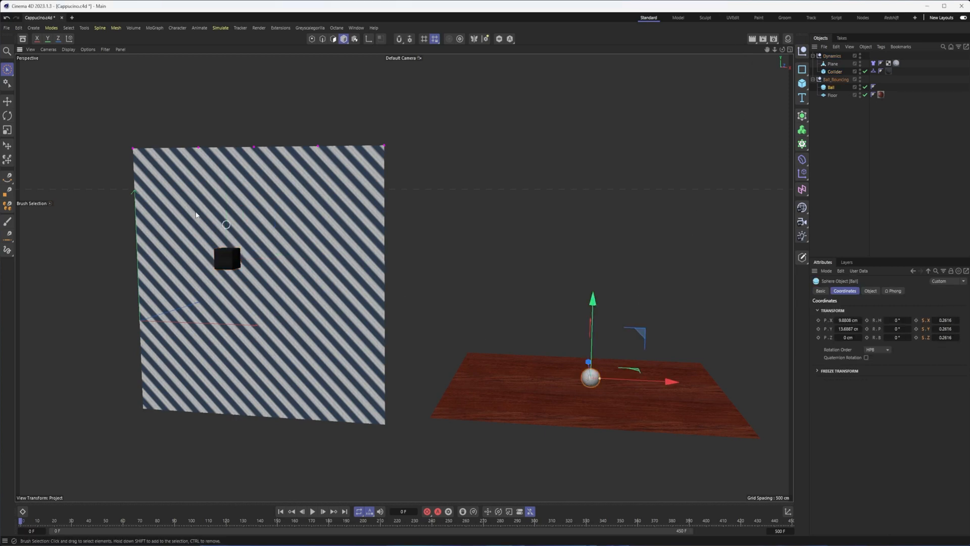
click(229, 262)
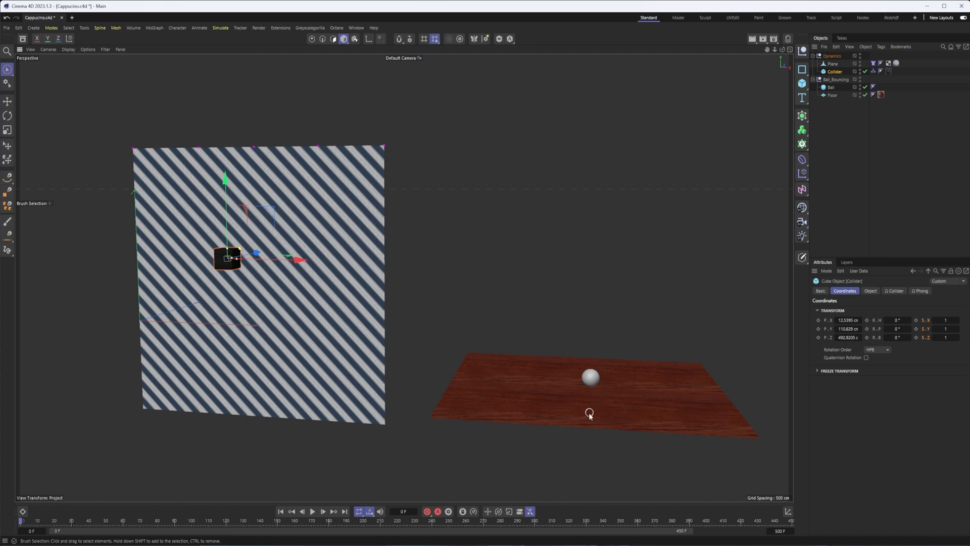
alt+middle_drag(589, 414, 509, 399)
alt+right_drag(509, 399, 547, 421)
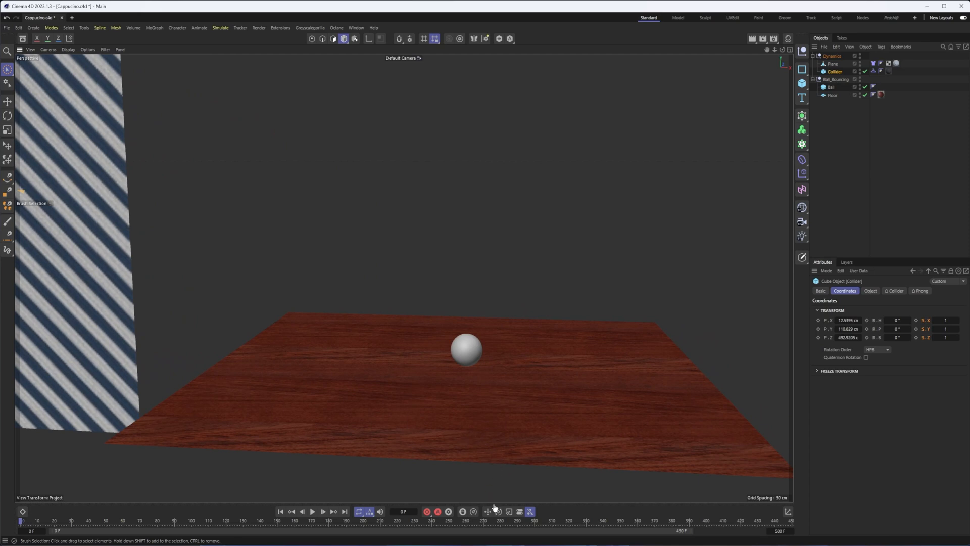
Step: Bring up the Cappuccino realtime recorder, positioned over the scene, and unfold its Range choices
click(463, 512)
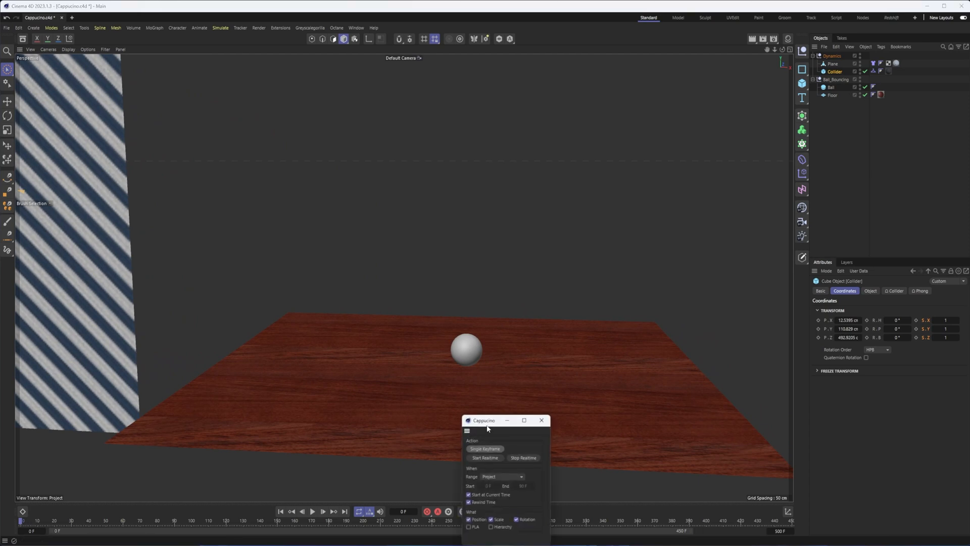
drag(489, 422, 563, 141)
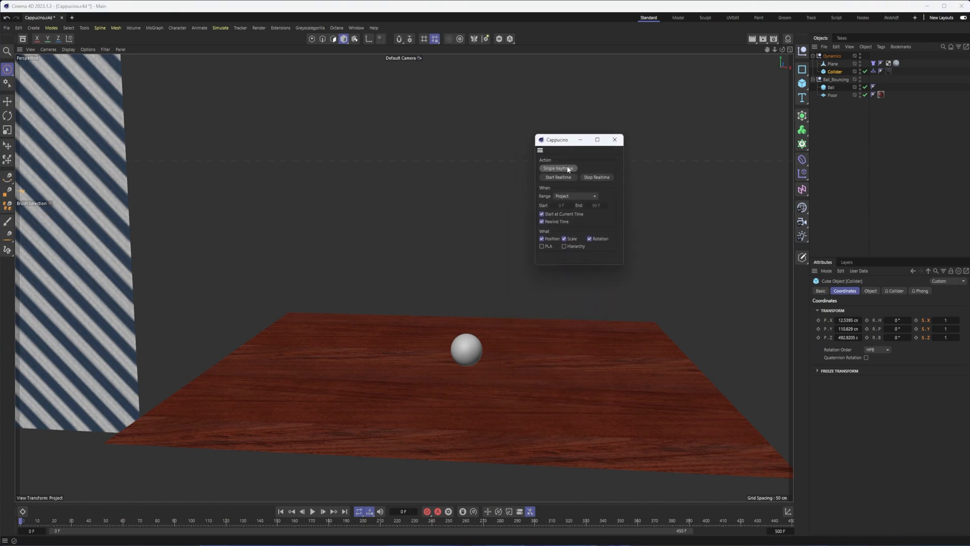
click(584, 197)
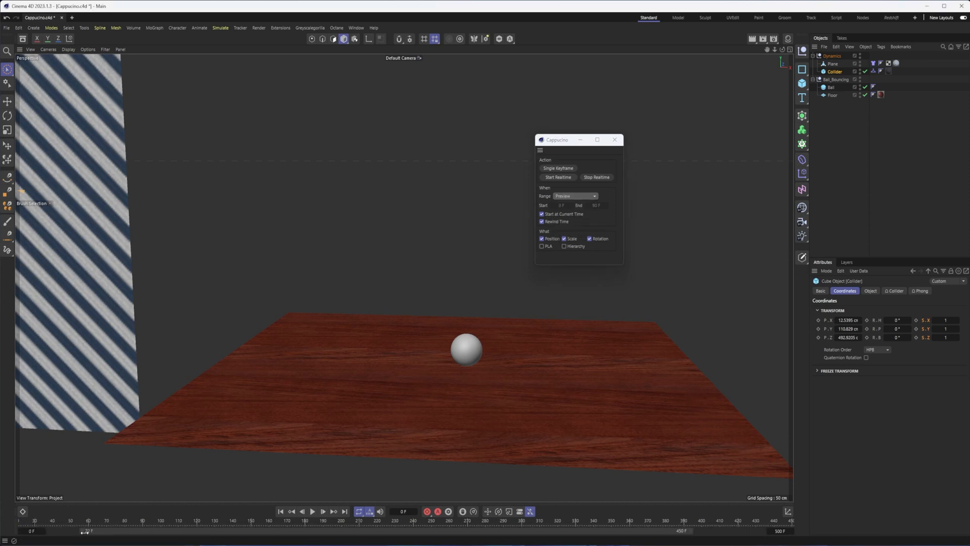
Step: Set the preview range end to 449 F and check the scene's start and end frame fields
drag(689, 530, 686, 530)
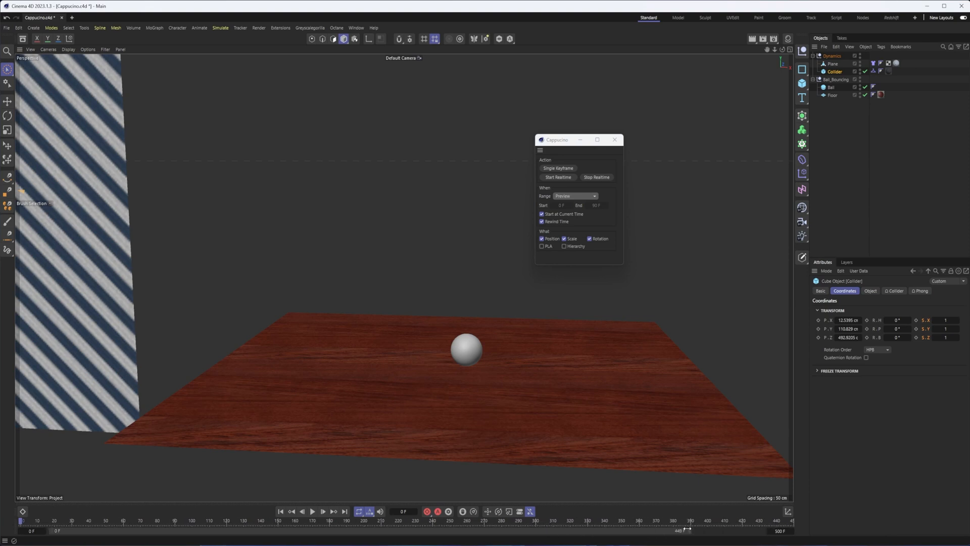
double_click(779, 531)
double_click(30, 531)
click(575, 196)
Step: Set Cappuccino's range to Render and inspect the render frame range in Render Settings
click(571, 223)
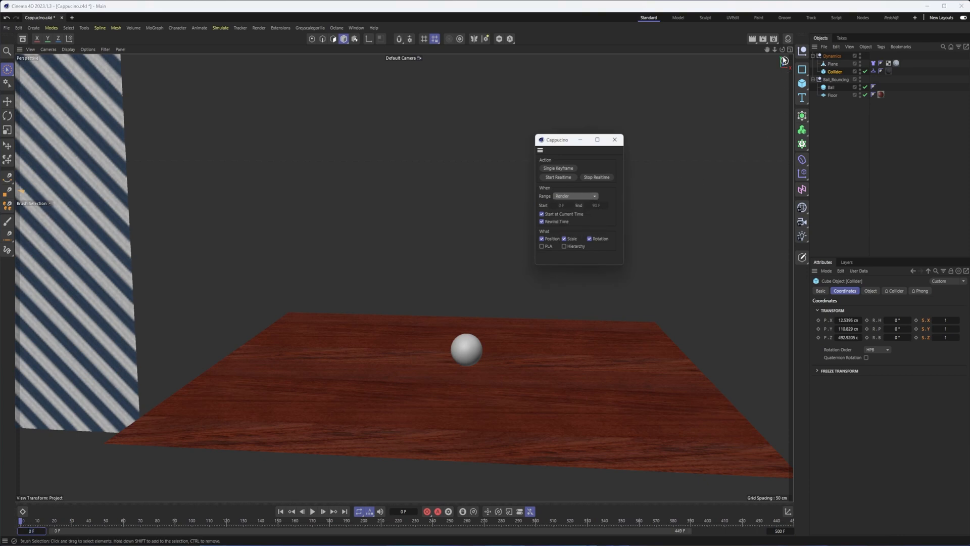
click(774, 39)
drag(756, 40, 653, 51)
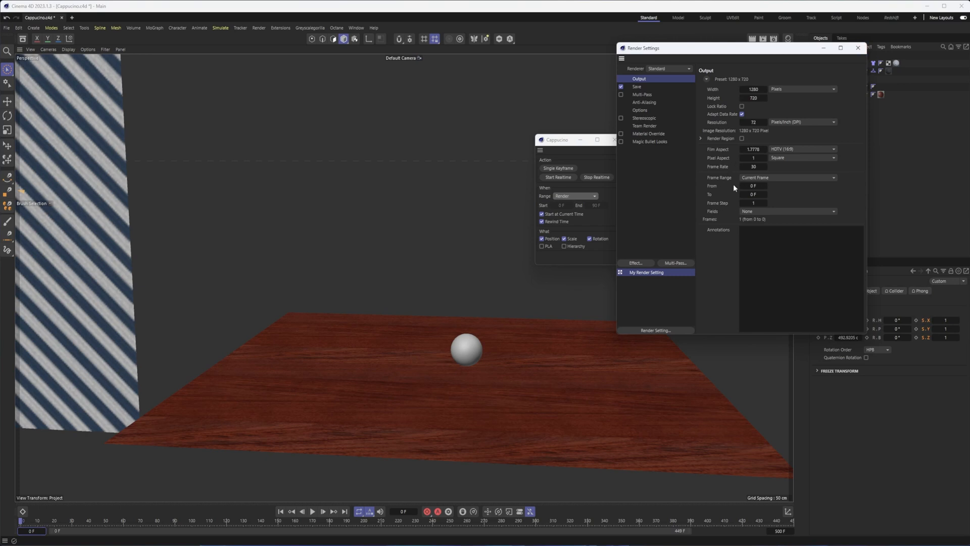
click(857, 48)
Step: Switch Cappuccino to a User range running from 0 F to 90 F
click(576, 196)
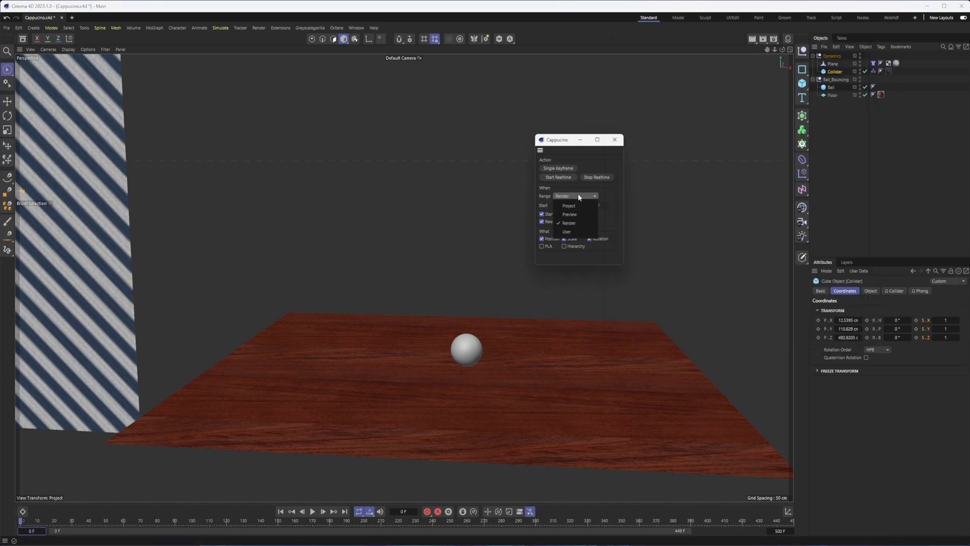
click(574, 232)
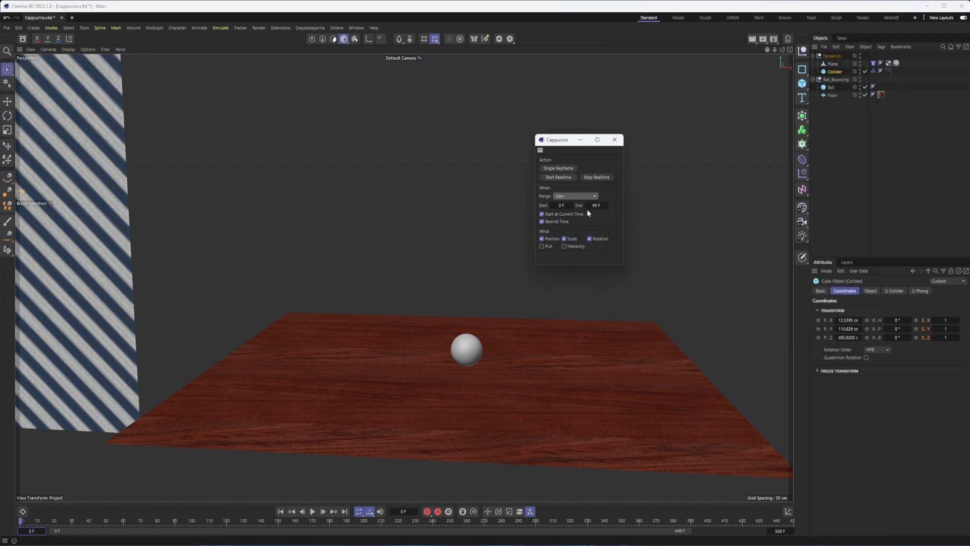
click(580, 195)
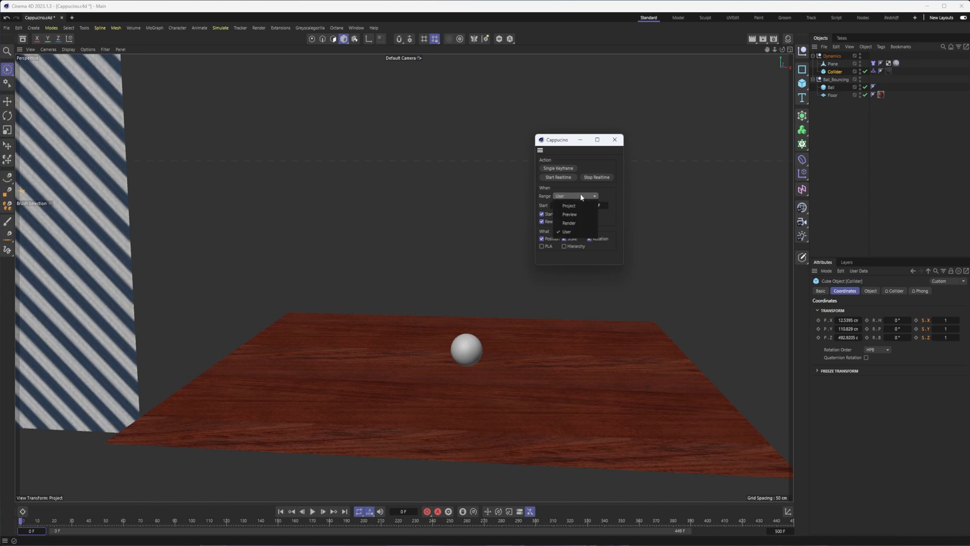
click(616, 195)
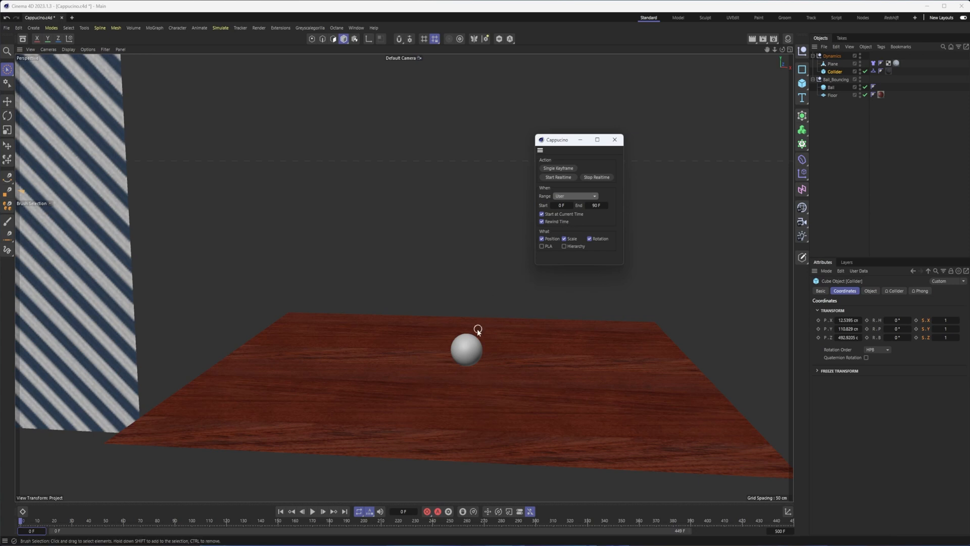
scroll(531, 357, down, 5)
scroll(554, 371, down, 3)
scroll(555, 372, down, 2)
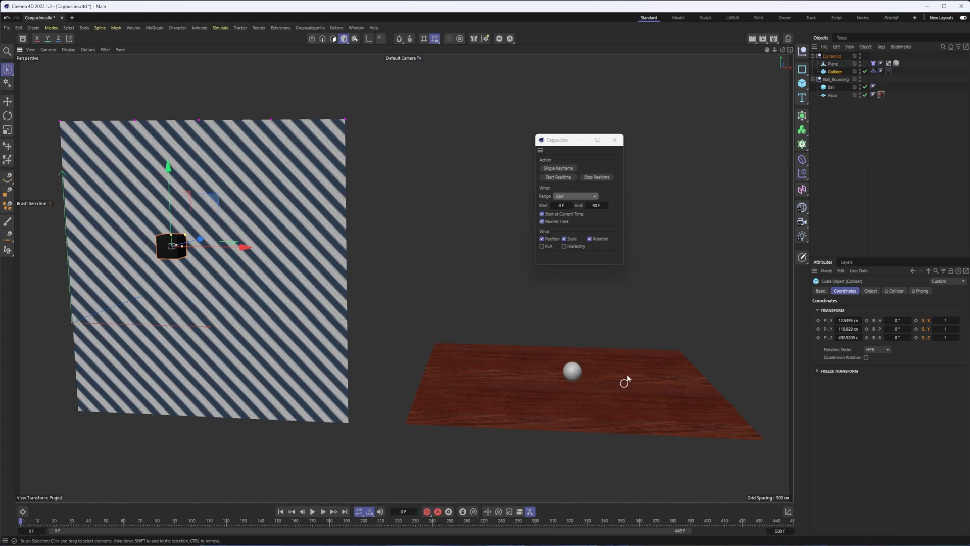
mouse_move(576, 394)
alt+middle_down()
mouse_move(479, 391)
mouse_move(569, 375)
alt+middle_up()
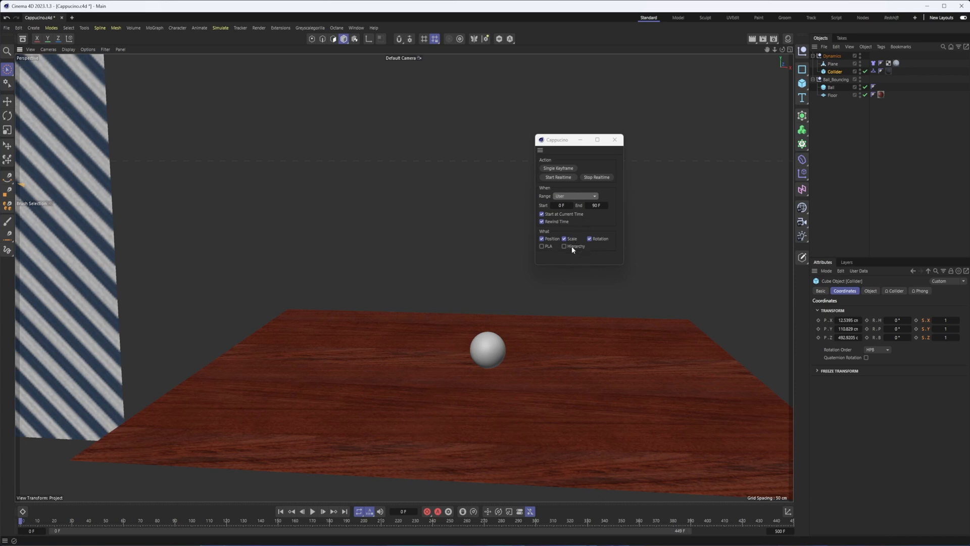
Step: Record a realtime hop of the Ball by lifting it upward between Start and Stop Realtime
click(831, 87)
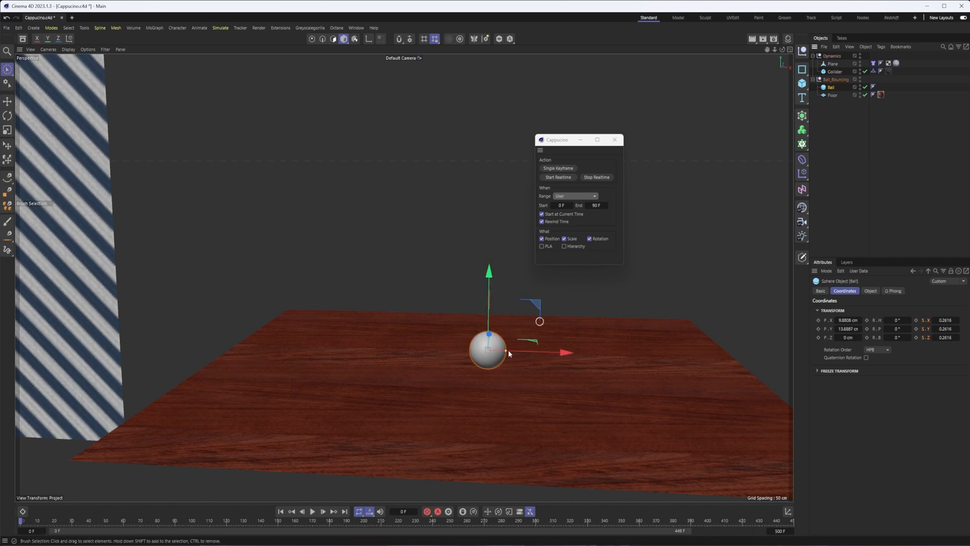
click(552, 177)
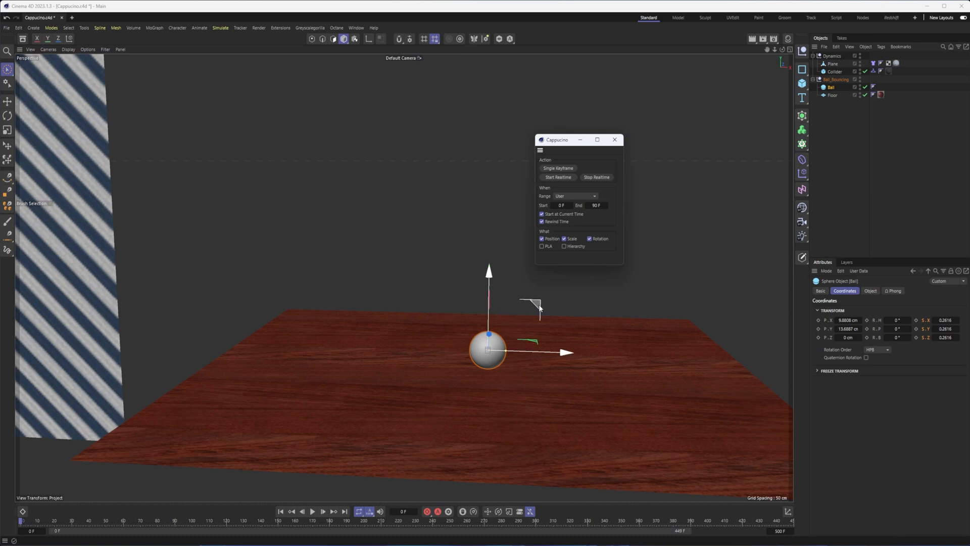
drag(488, 349, 546, 219)
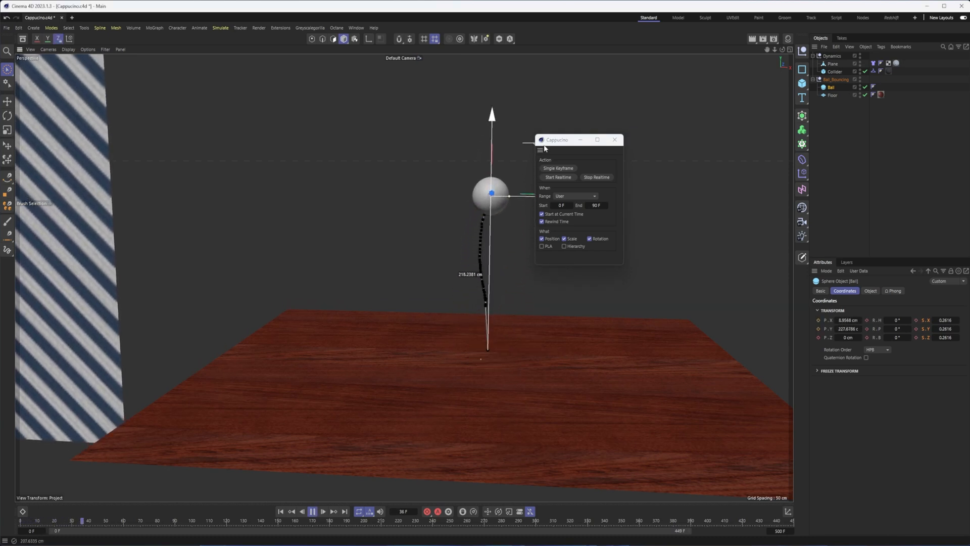
click(603, 177)
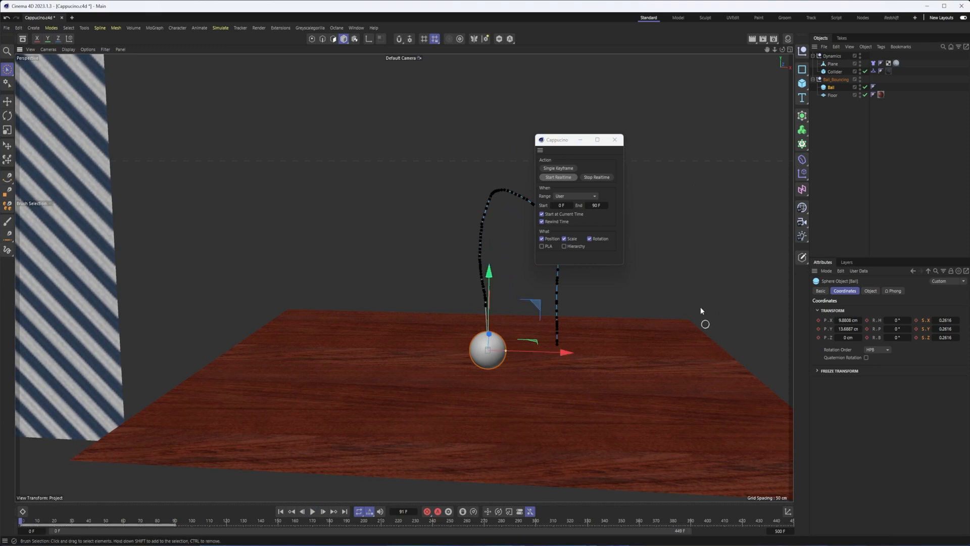
click(574, 197)
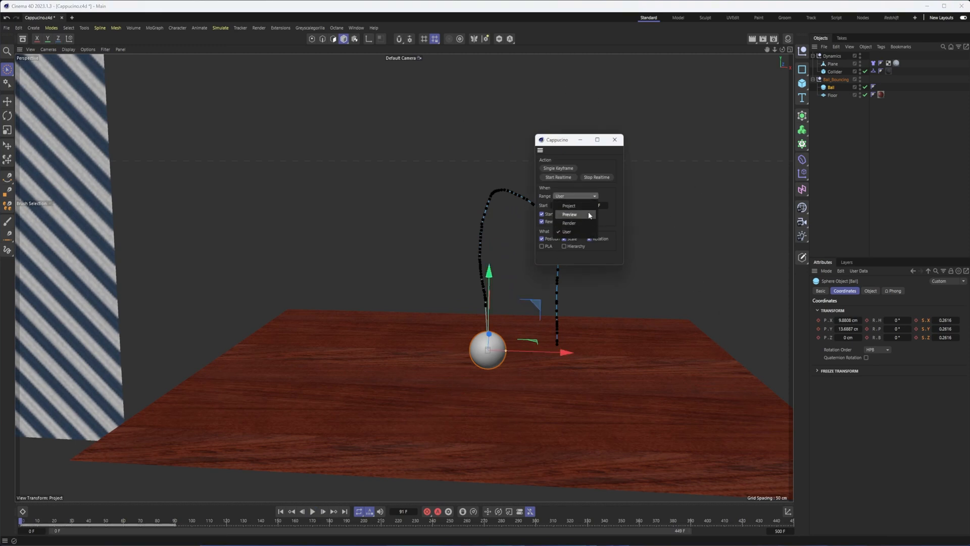
Step: Record over the whole project range while guiding the ball through three bouncing hops
click(592, 207)
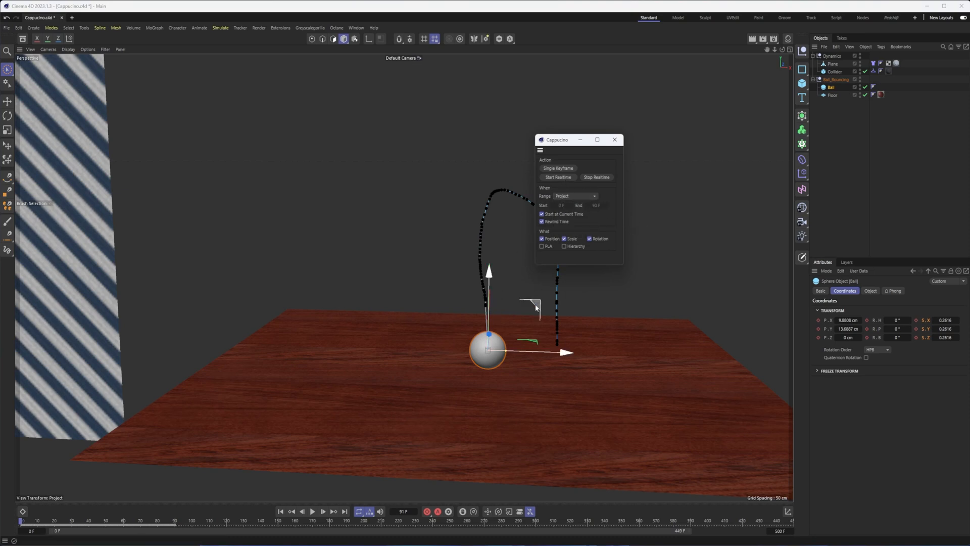
mouse_move(536, 306)
mouse_down()
mouse_move(613, 209)
mouse_move(694, 178)
mouse_move(792, 190)
mouse_move(789, 380)
mouse_up()
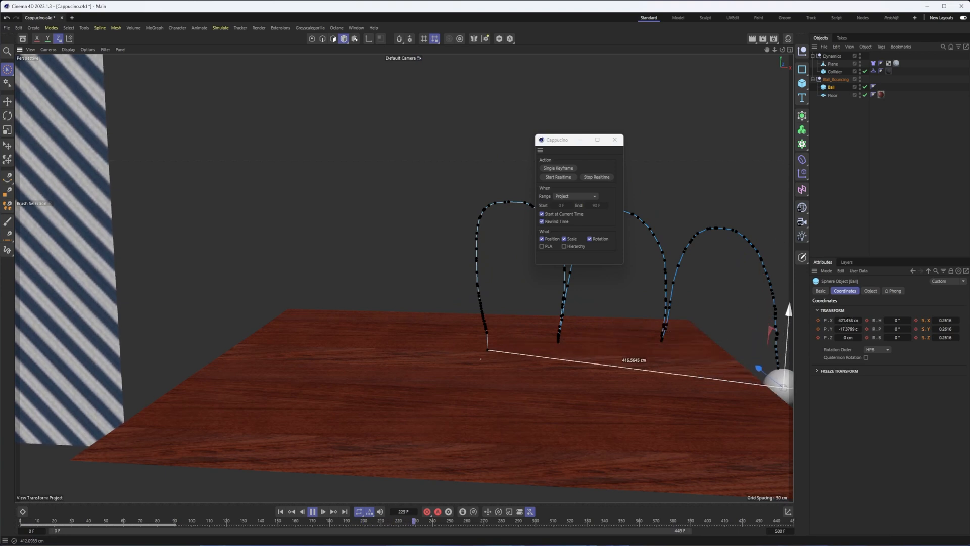
drag(789, 309, 781, 410)
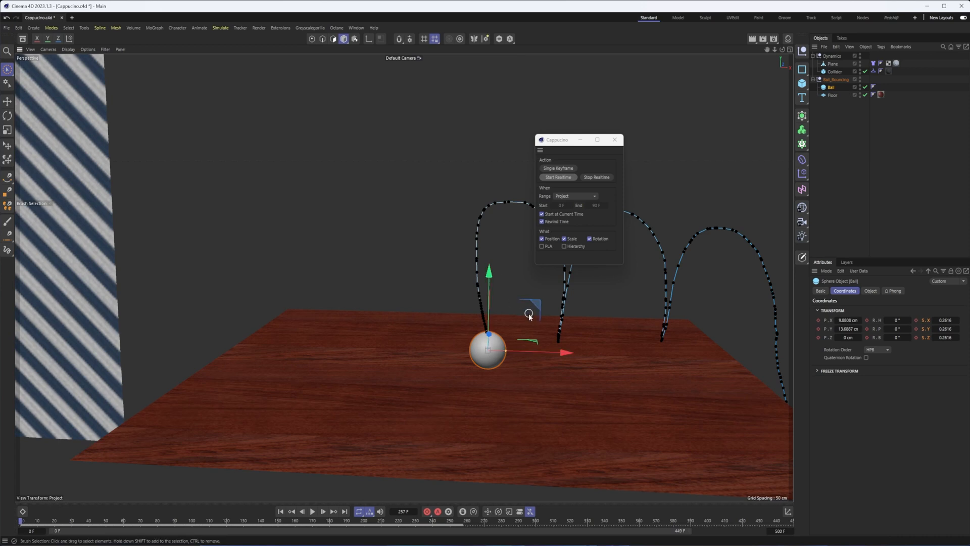
Step: Pull the view back and play the recorded bounce to frame 280 to review the trail
alt+middle_drag(474, 368, 354, 368)
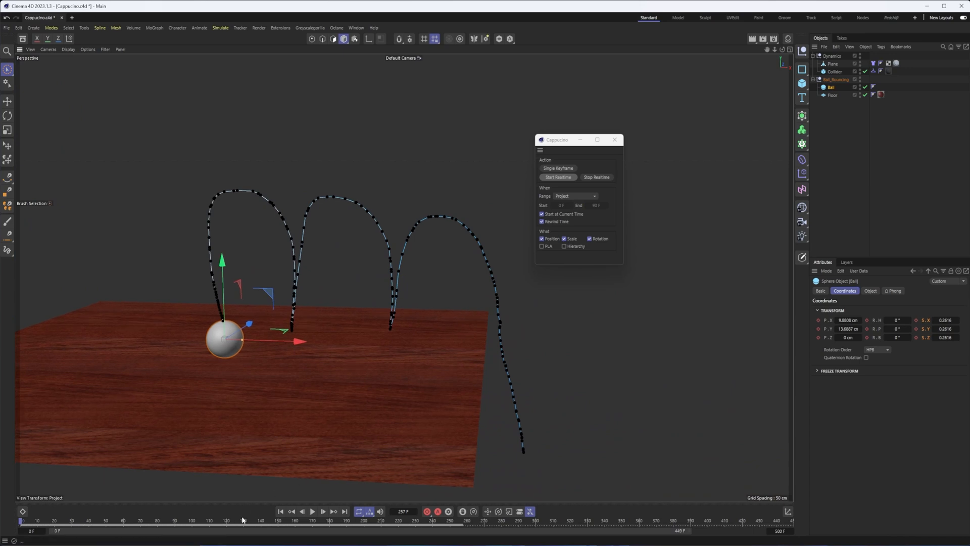
click(312, 512)
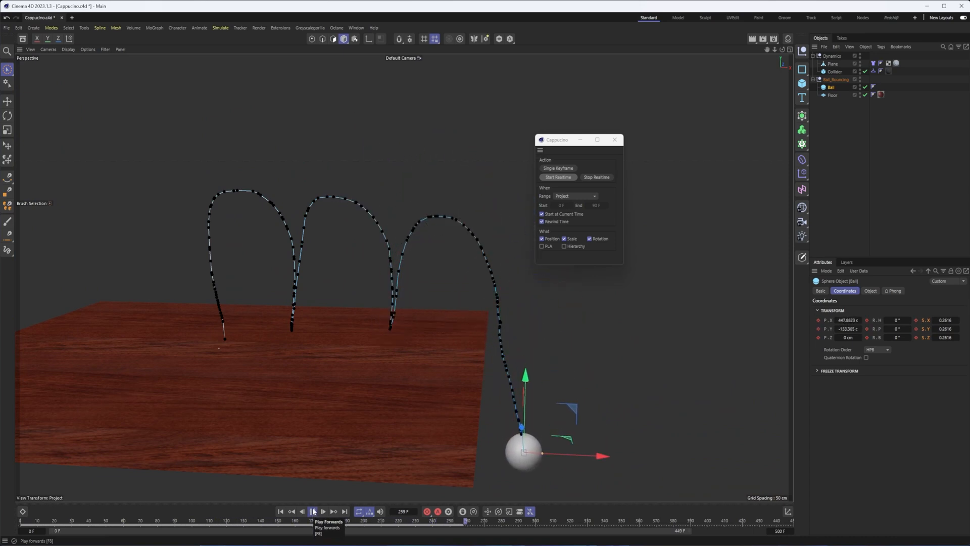
click(313, 512)
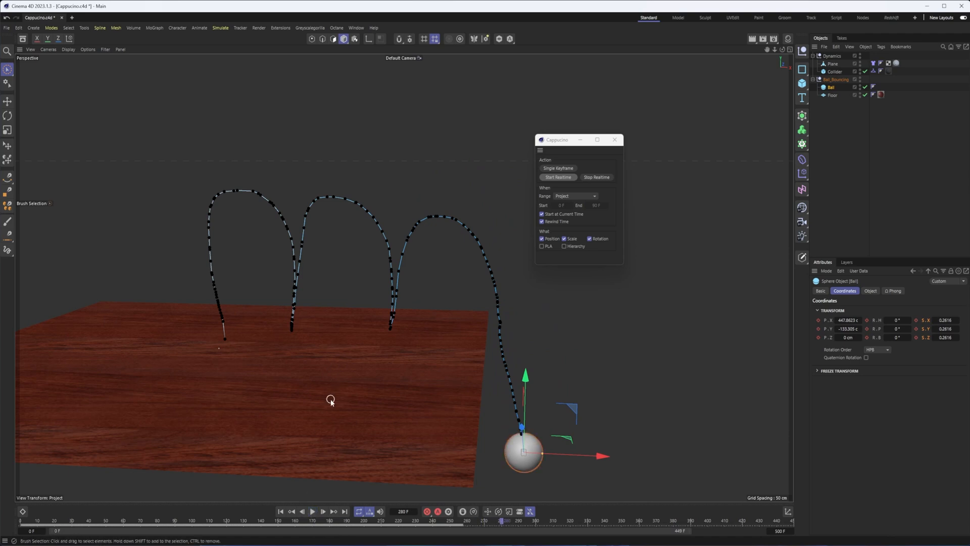
alt+drag(334, 396, 341, 396)
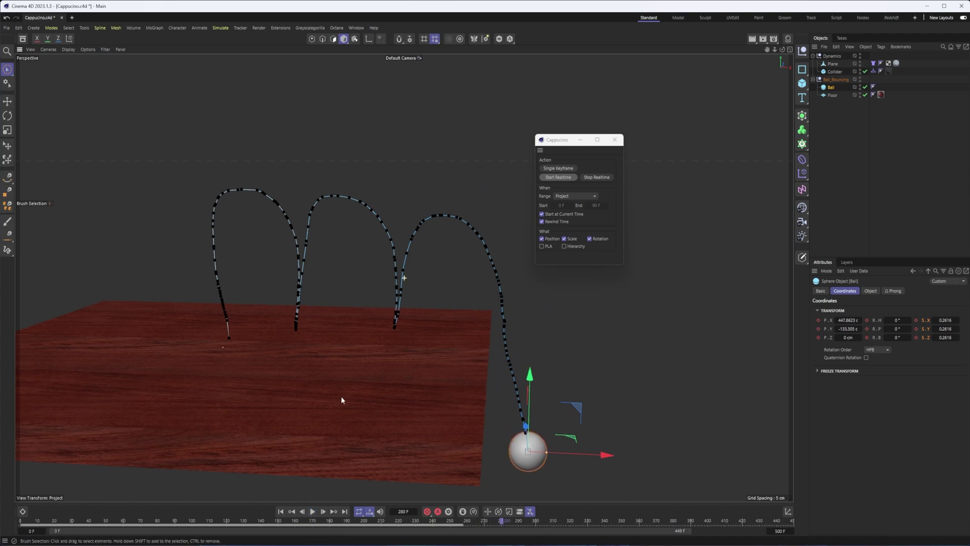
Step: Show the ball's recorded curves in the Timeline's F-Curve mode and delete keys on the rising part
click(23, 512)
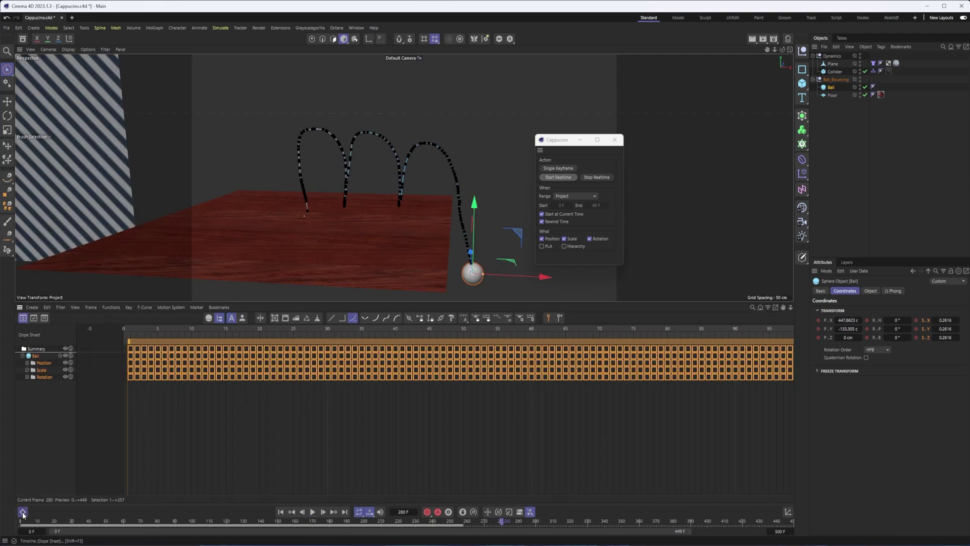
click(41, 368)
click(34, 318)
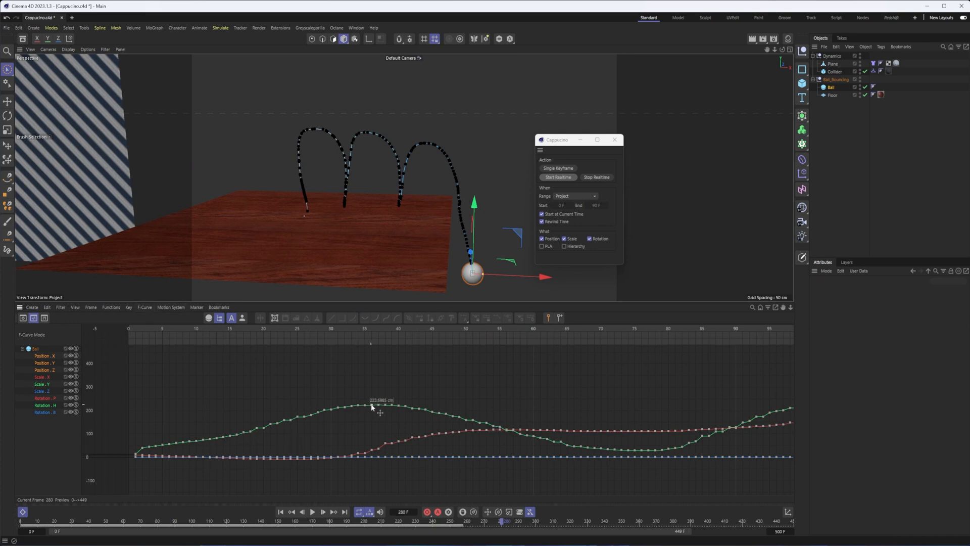
drag(368, 403, 149, 450)
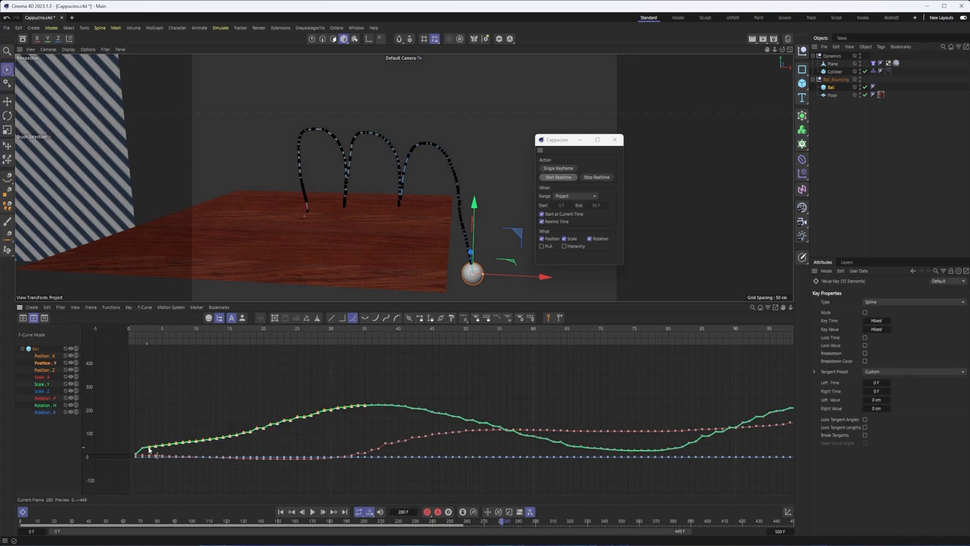
key(Delete)
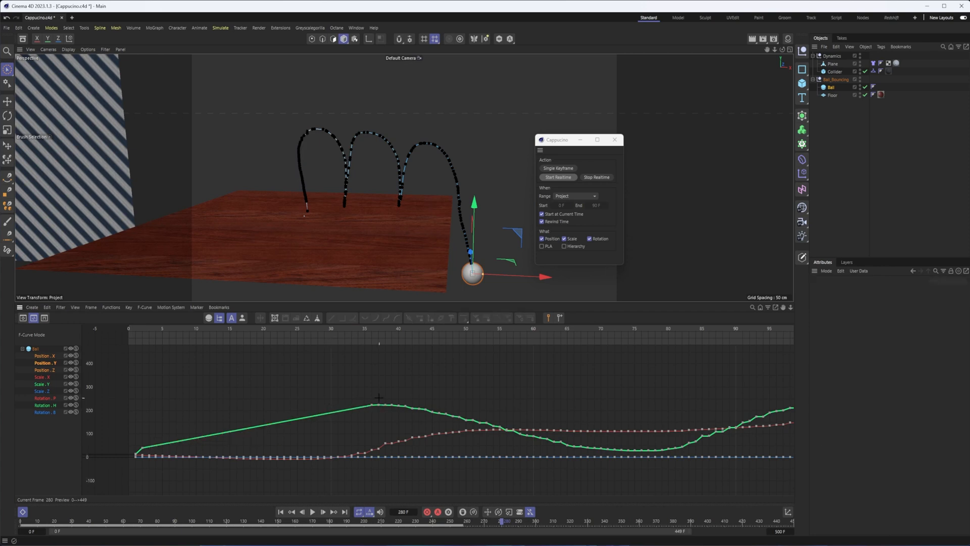
drag(379, 399, 627, 455)
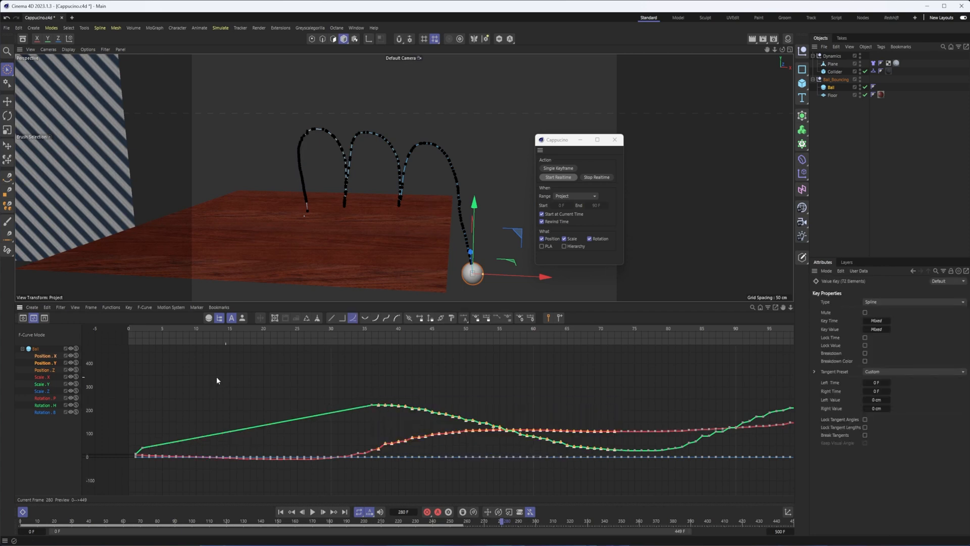
Step: Test deleting keys after the Position.Y peak and smoothing the peak key, then undo back to the full curves
click(45, 362)
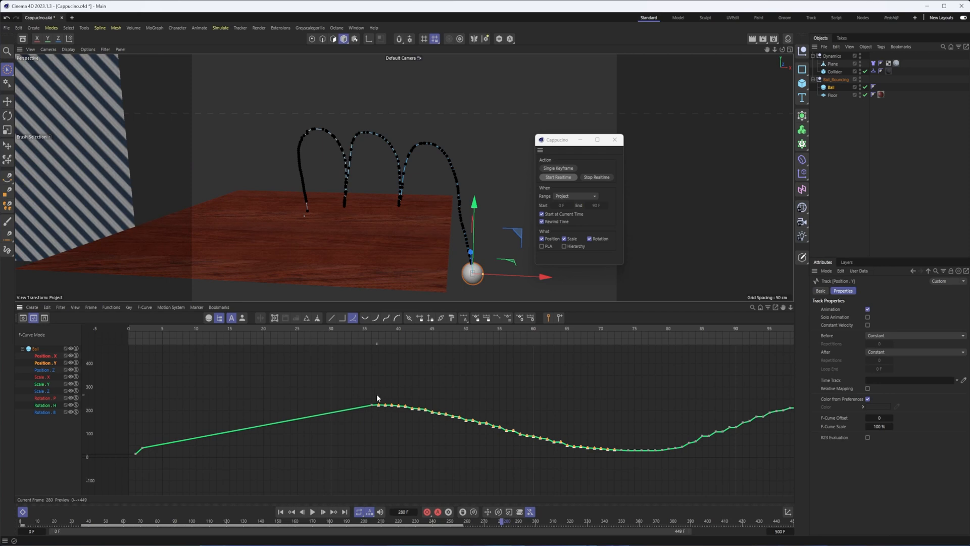
drag(377, 394, 625, 464)
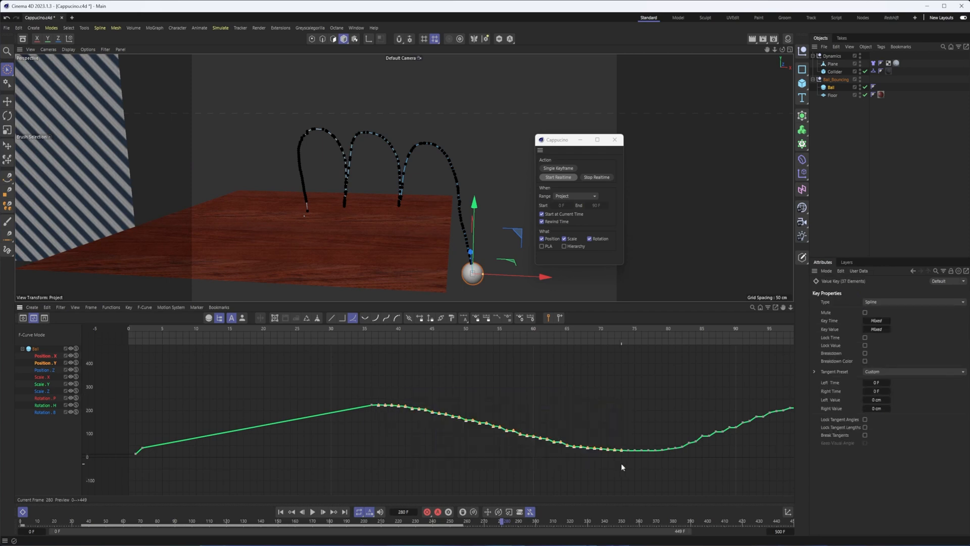
key(Delete)
click(372, 406)
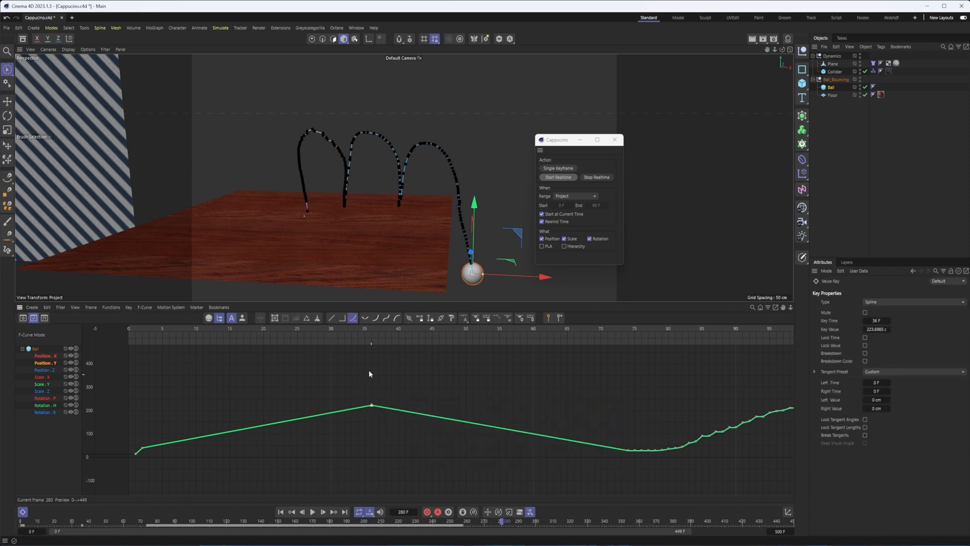
click(369, 317)
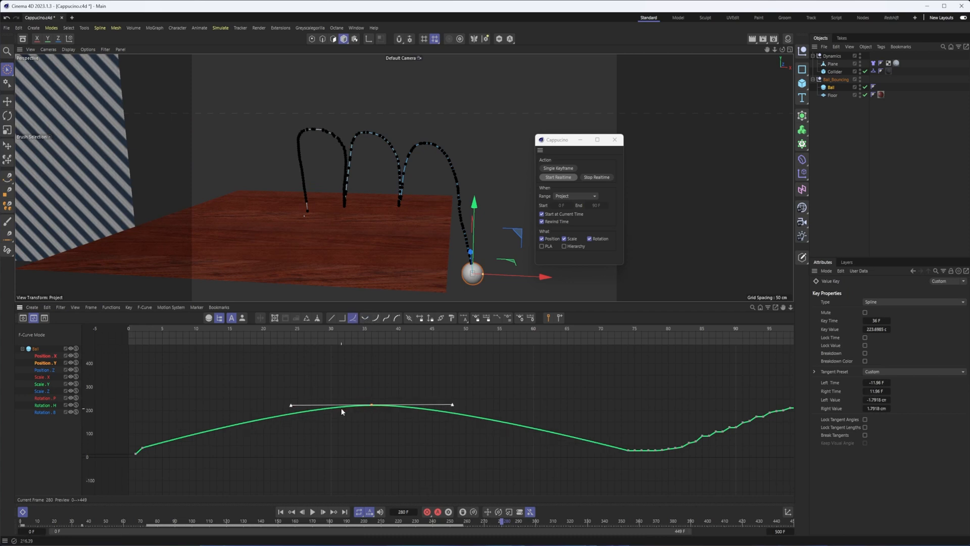
key(alt+l)
key(ctrl+z)
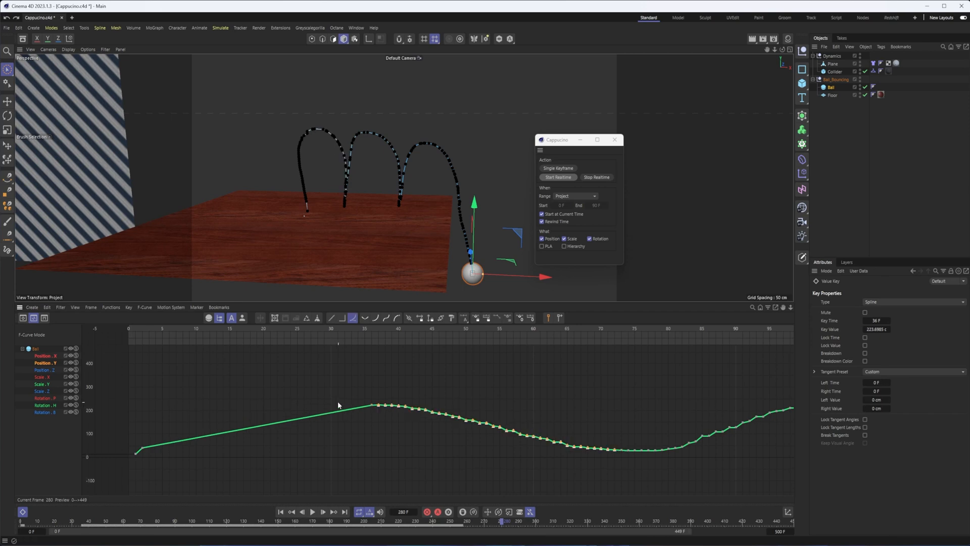
key(ctrl+z)
key(ctrl+z)
key(ctrl+z)
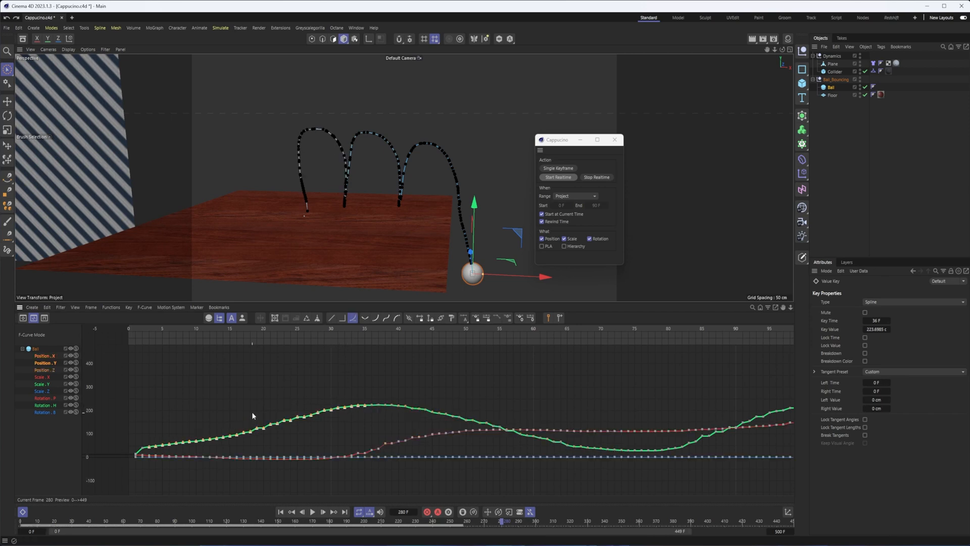
Step: Close the Cappucino window and play the animation from the start, panning toward the striped wall
click(619, 139)
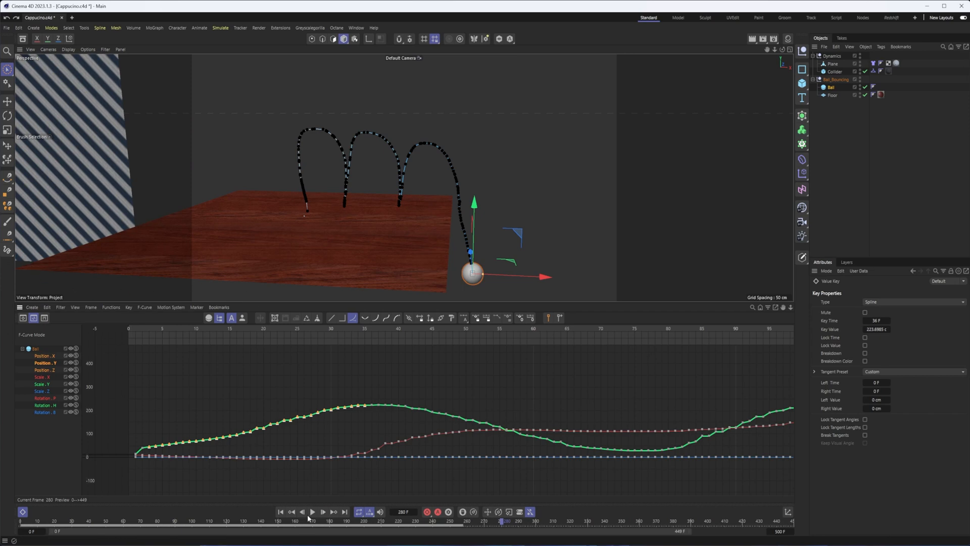
click(283, 513)
click(313, 512)
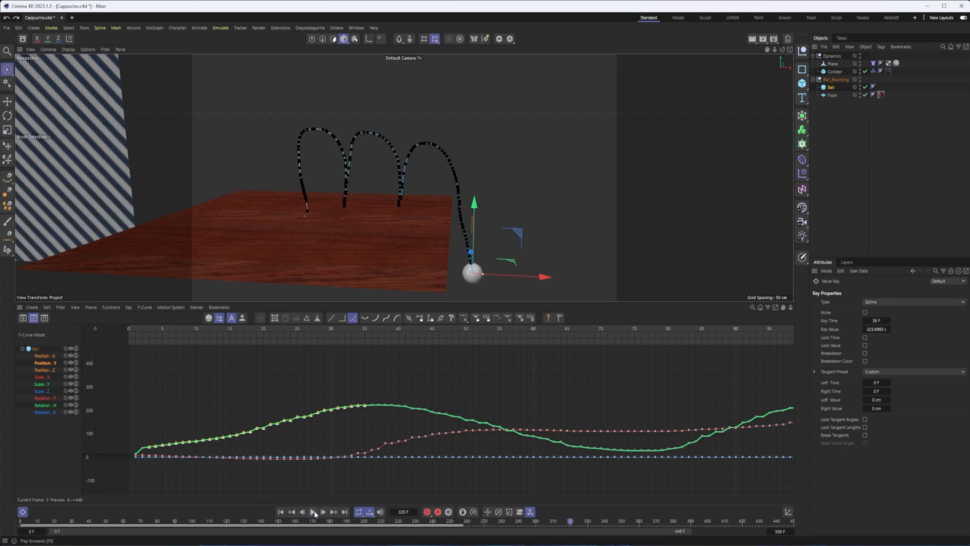
alt+drag(394, 228, 425, 243)
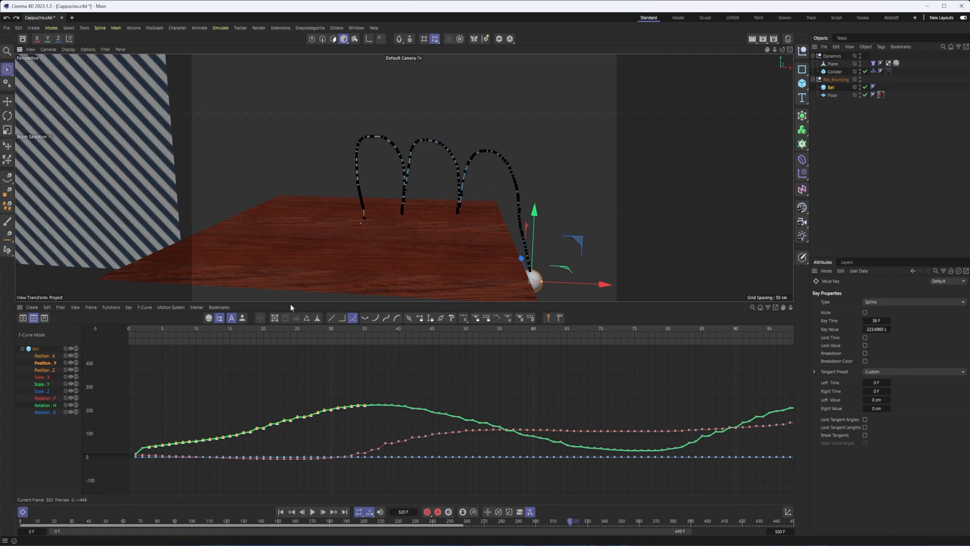
Step: Inspect the Ball's Position X, Z and Y curves in turn, then hide the timeline facing the cloth
click(50, 361)
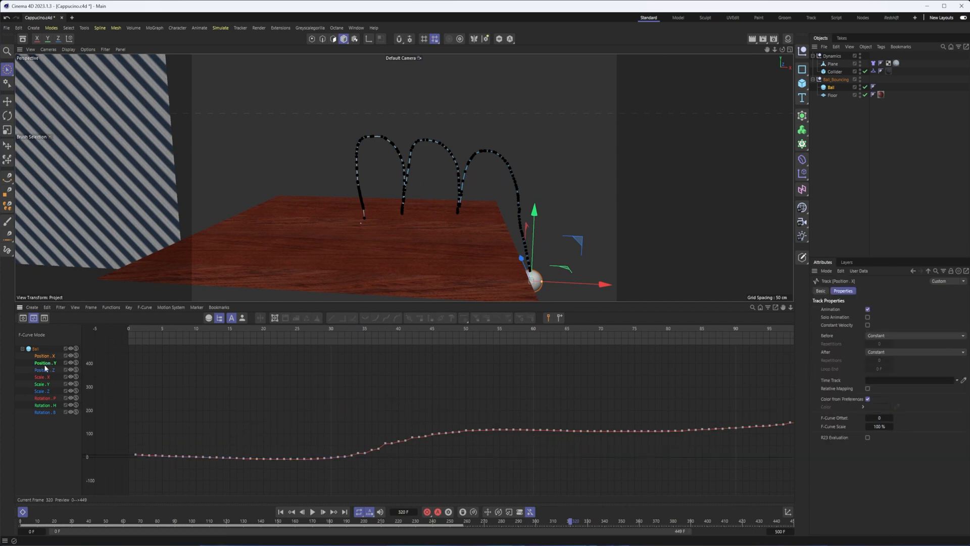
click(46, 364)
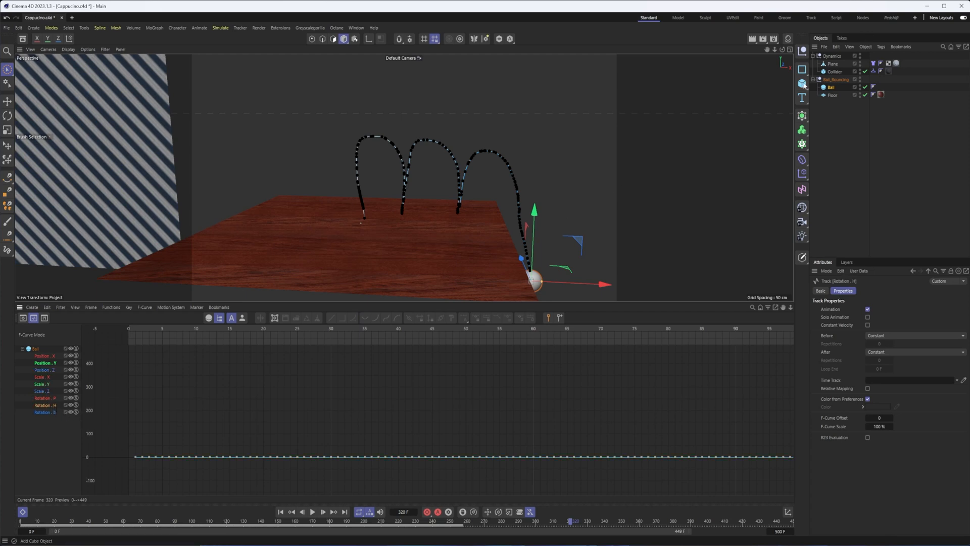
click(830, 88)
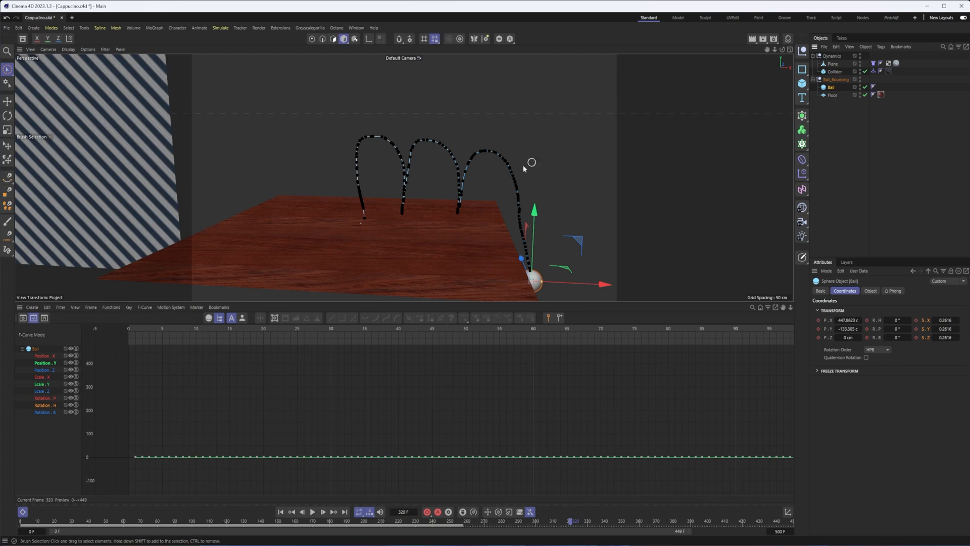
click(46, 363)
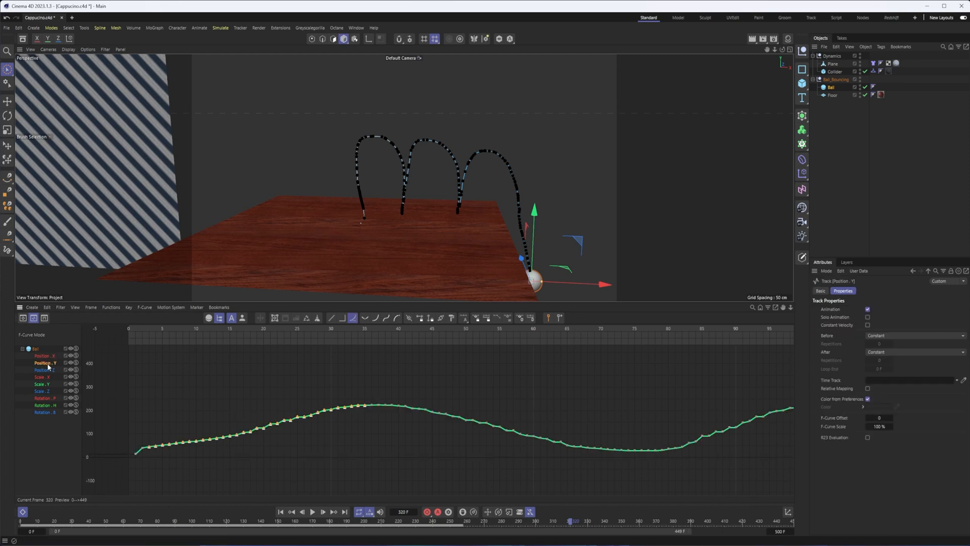
click(46, 363)
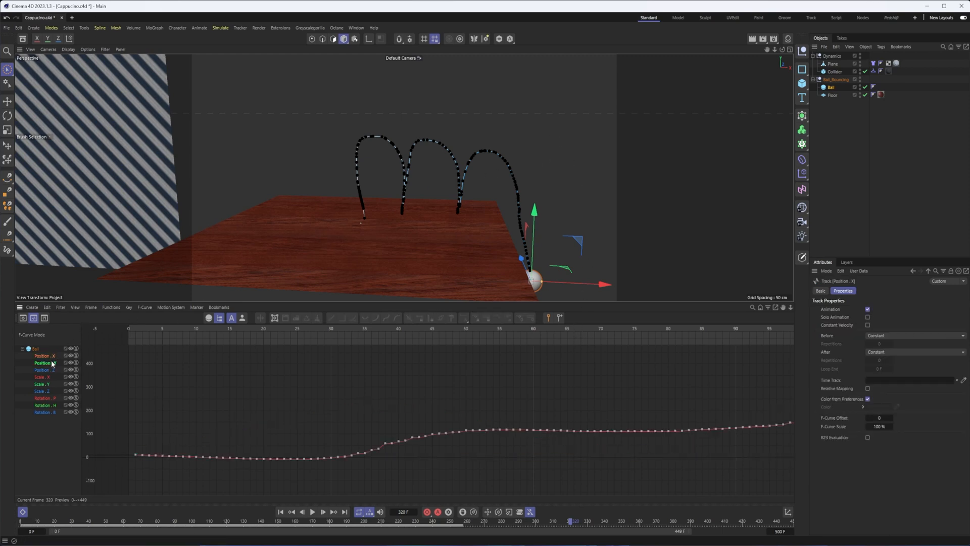
click(50, 365)
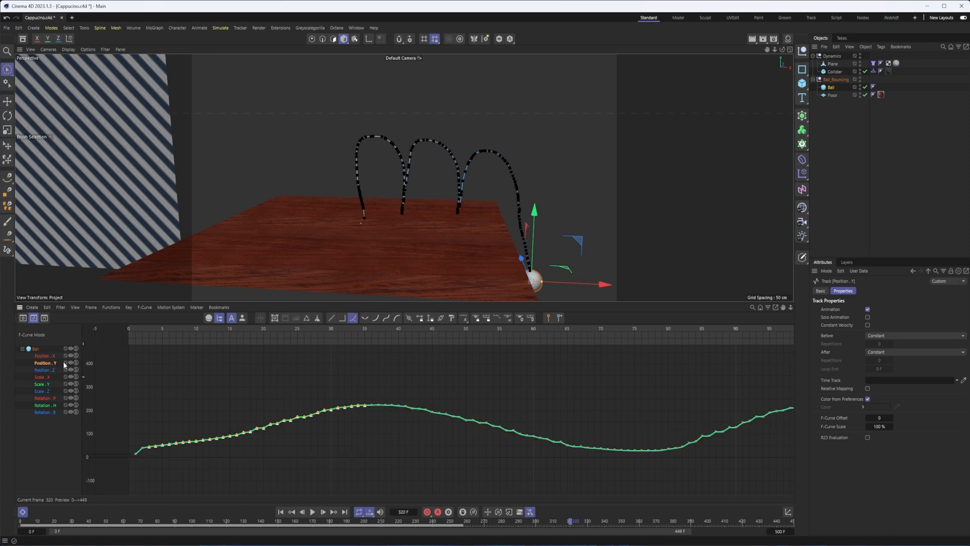
scroll(309, 239, down, 5)
scroll(309, 239, down, 5)
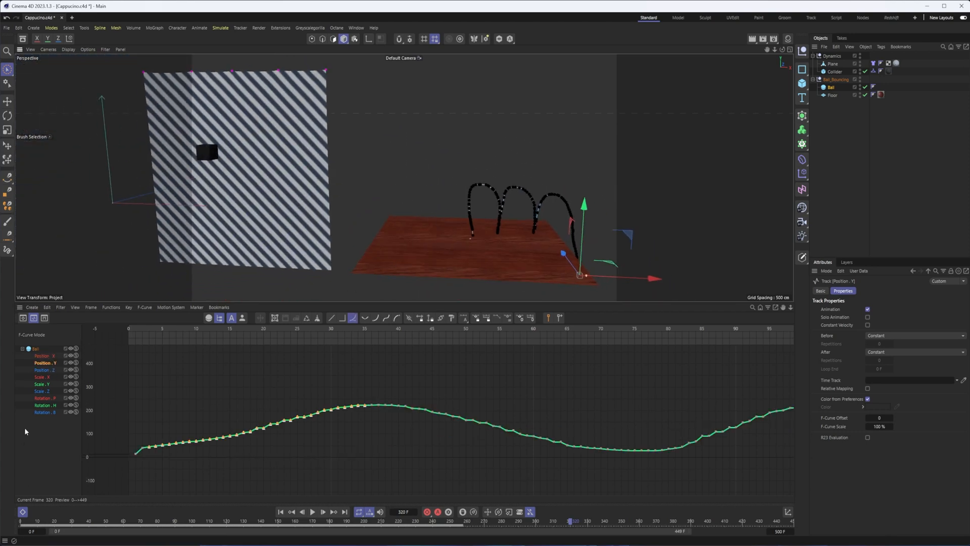
alt+drag(309, 238, 394, 250)
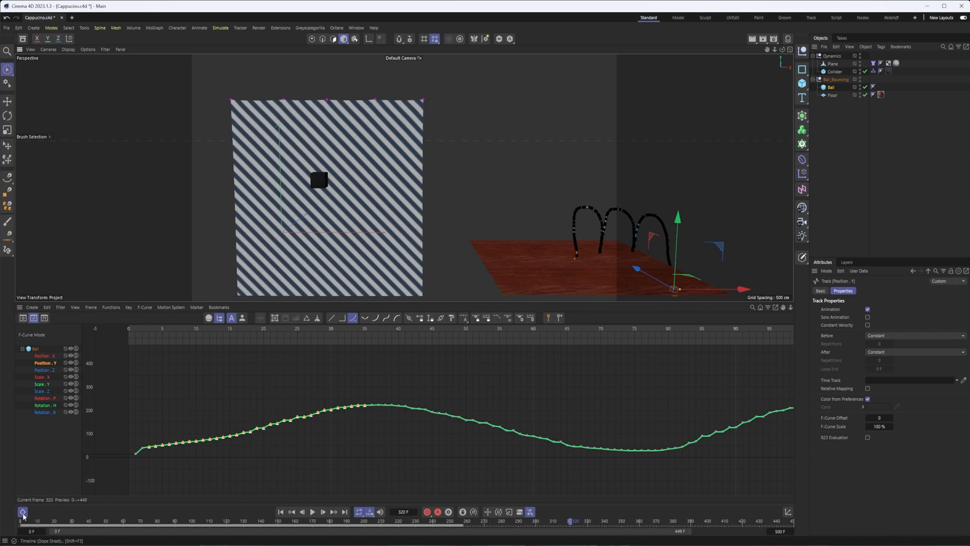
key(ctrl+Tab)
Step: Frame the striped cloth, play the simulation and push the cube collider into the cloth
alt+middle_drag(324, 340, 456, 333)
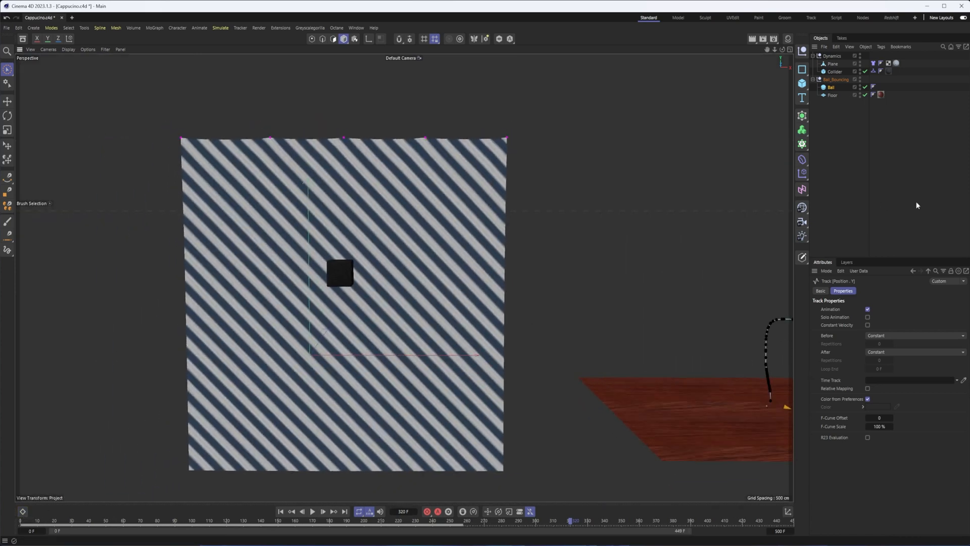
alt+drag(591, 275, 406, 400)
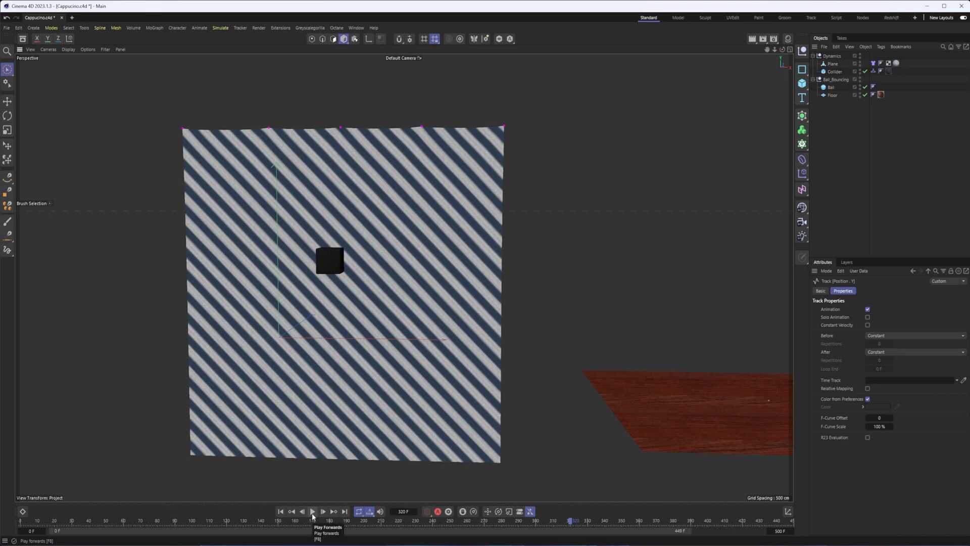
click(313, 512)
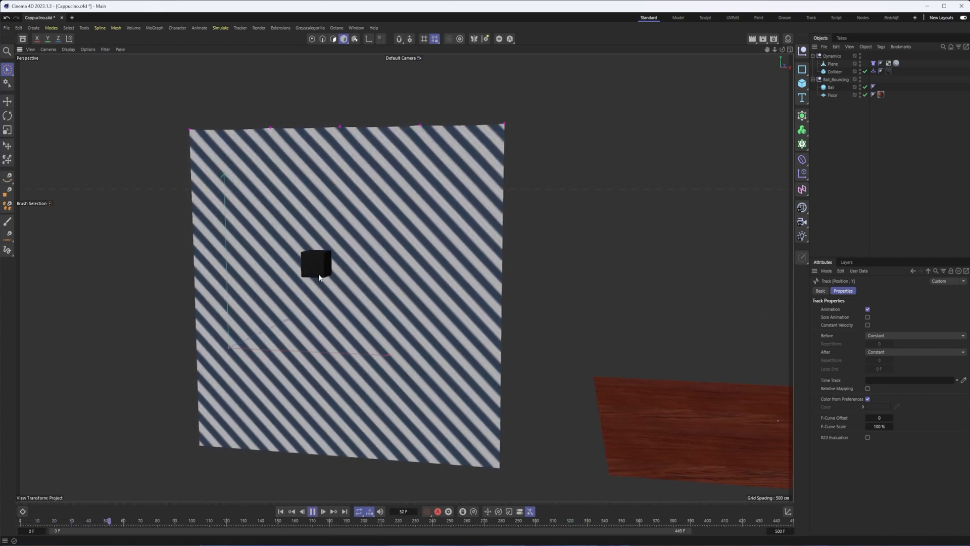
click(317, 264)
mouse_move(314, 262)
alt+mouse_down()
mouse_move(373, 265)
mouse_move(391, 244)
mouse_move(400, 252)
mouse_move(387, 263)
alt+mouse_up()
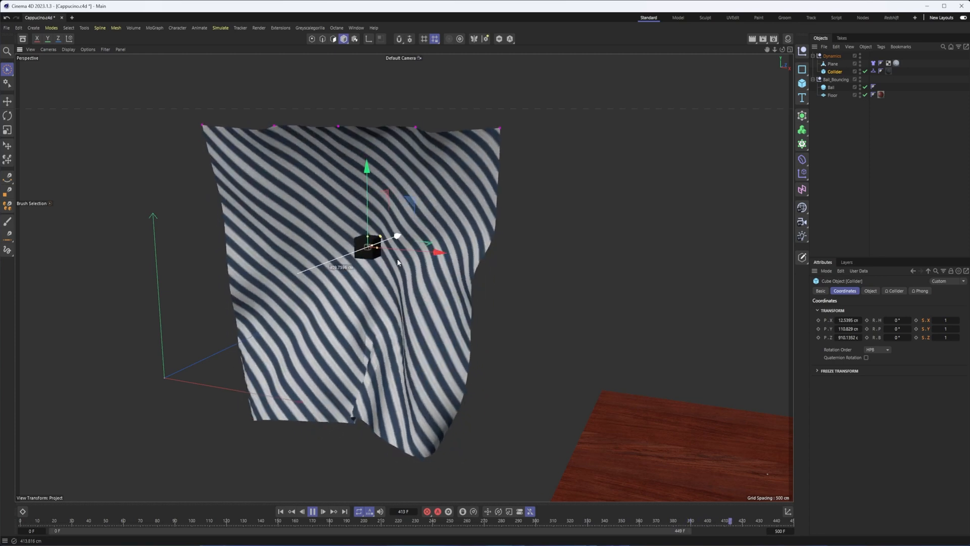
mouse_move(387, 263)
mouse_down()
mouse_move(409, 271)
mouse_move(385, 281)
mouse_move(399, 286)
mouse_move(364, 314)
mouse_up()
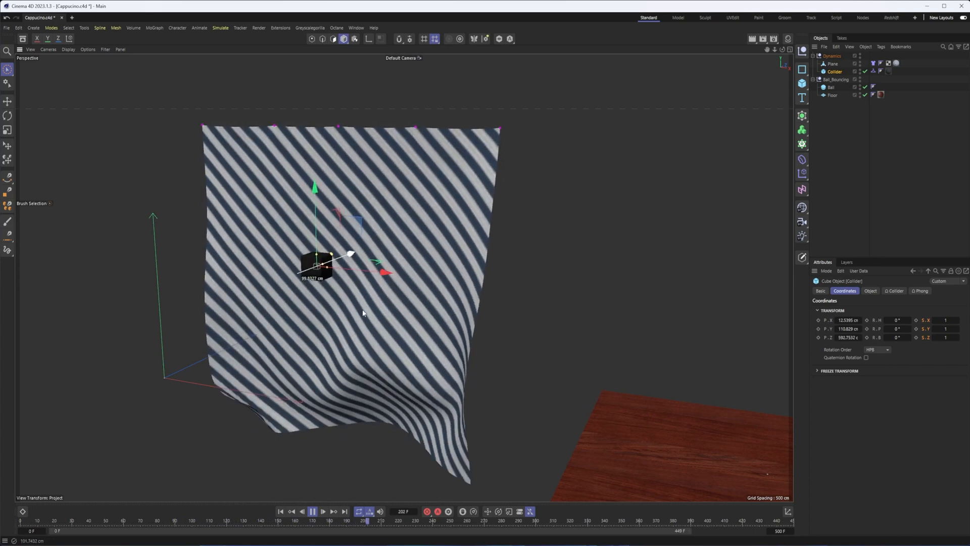
Step: Stop playback and rewind to the first frame so the cloth hangs flat, orbiting around it
click(314, 512)
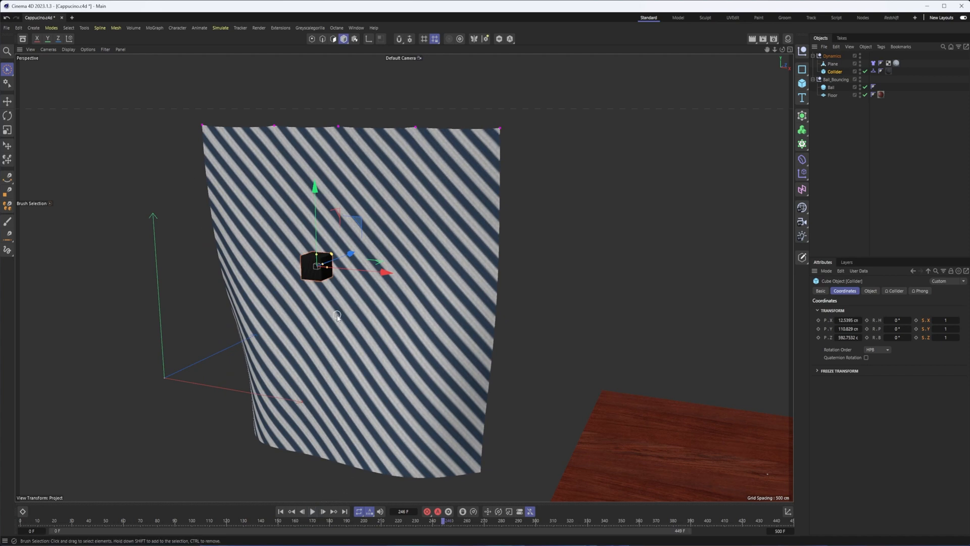
click(281, 513)
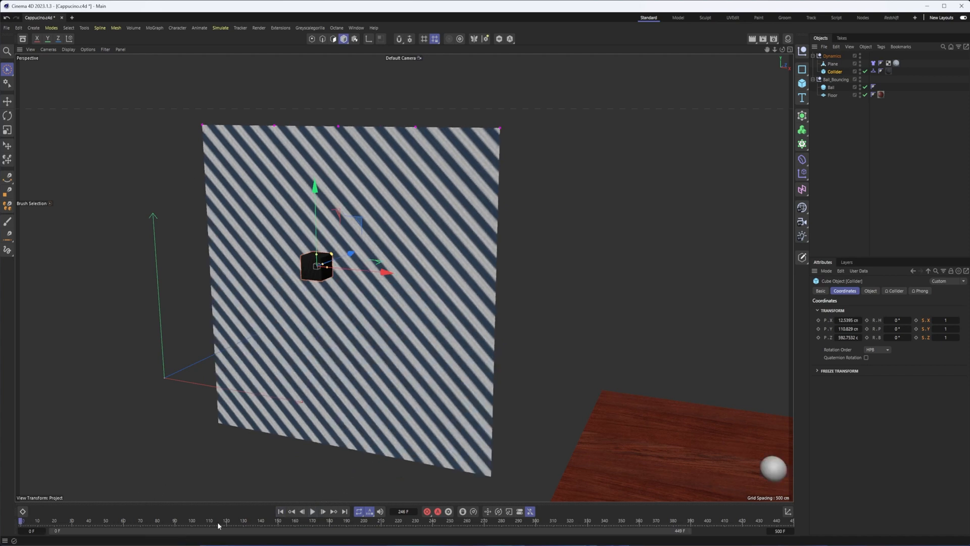
alt+drag(386, 300, 387, 303)
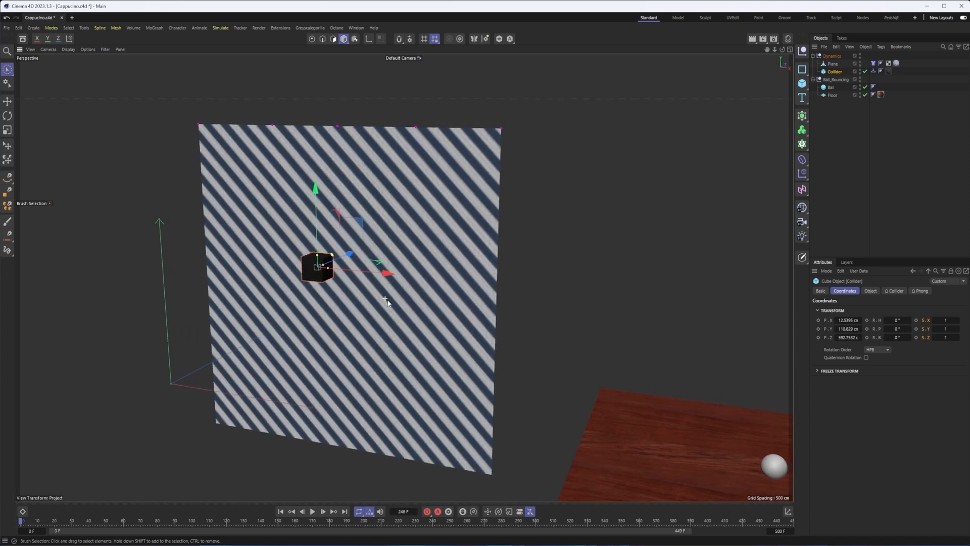
alt+drag(402, 316, 390, 323)
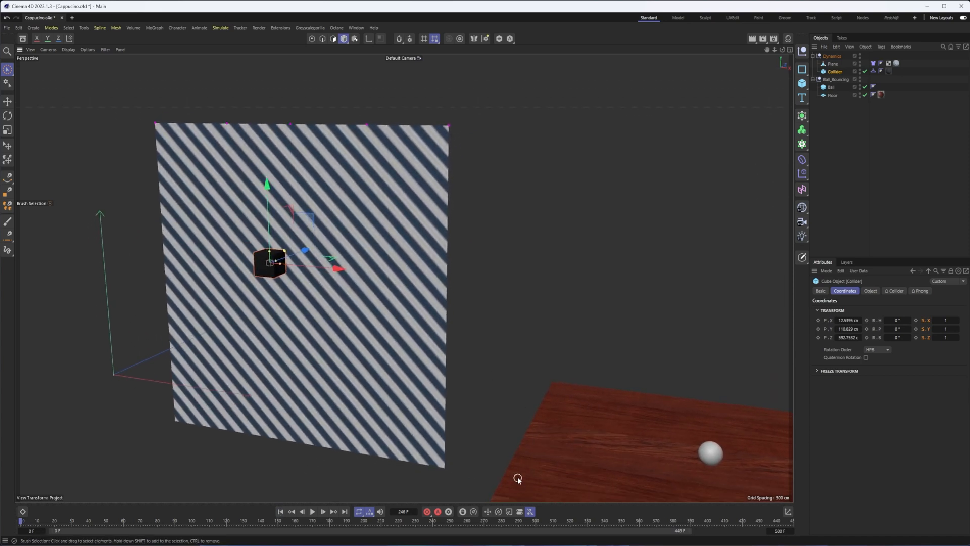
click(464, 512)
Step: Record the collider cube sweeping into and through the striped cloth in realtime, then stop
drag(484, 420, 607, 91)
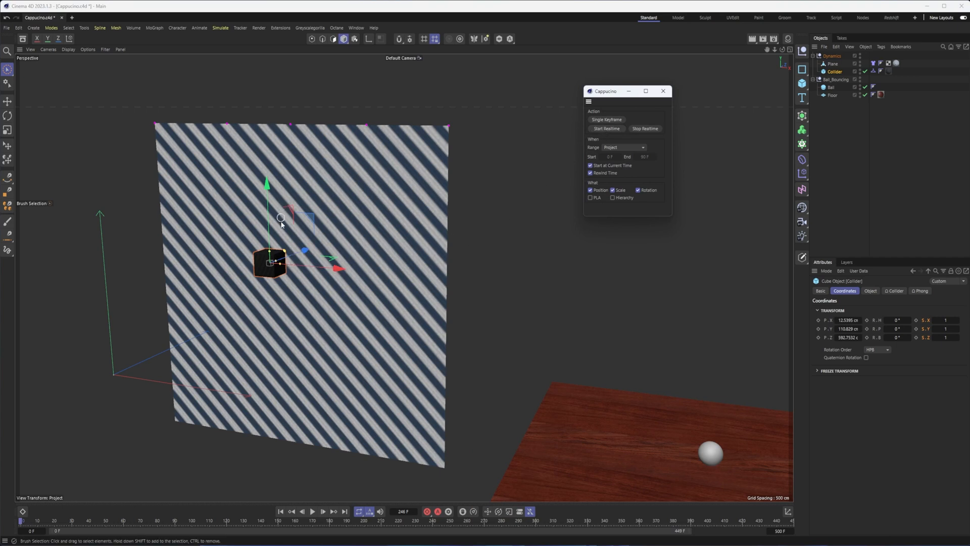
drag(295, 258, 299, 257)
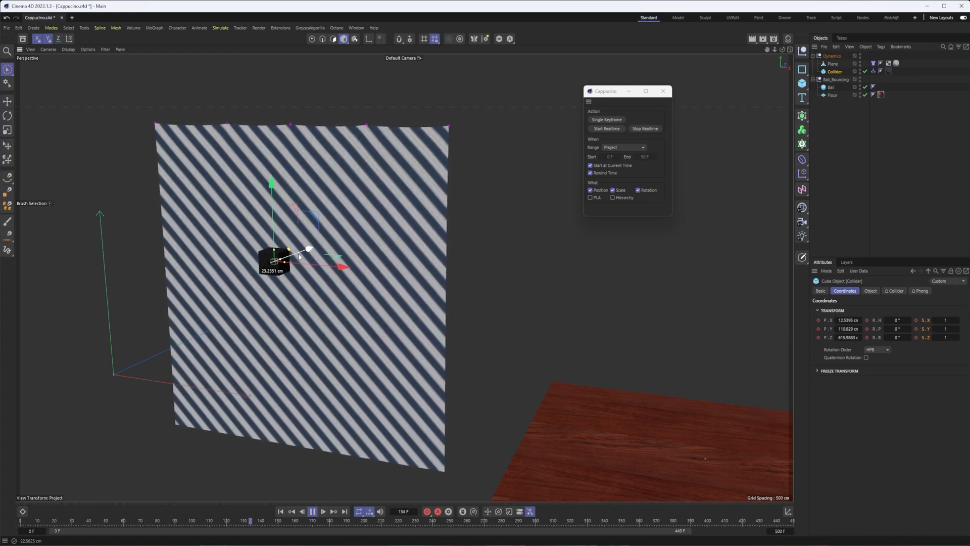
mouse_move(299, 256)
mouse_down()
mouse_move(291, 250)
mouse_move(303, 247)
mouse_up()
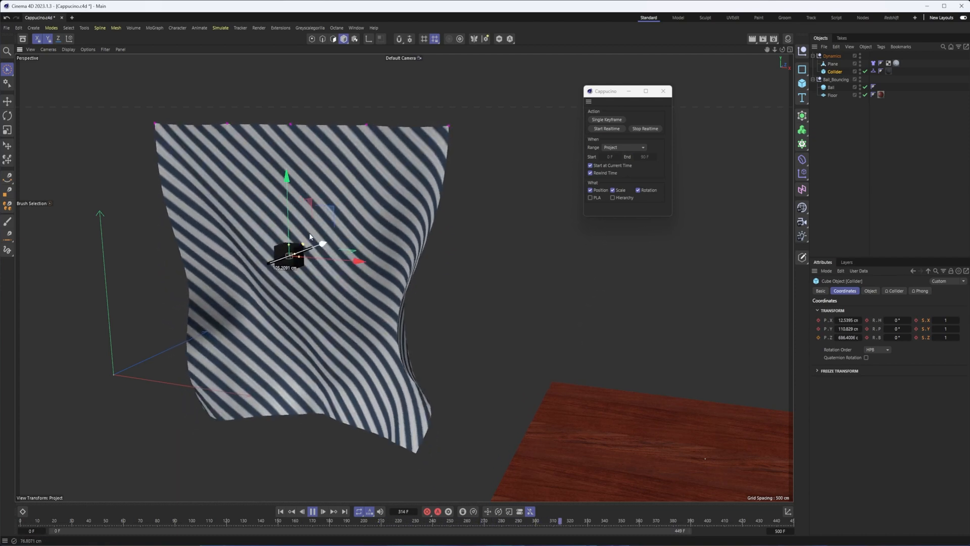
mouse_move(323, 232)
mouse_down()
mouse_move(280, 251)
mouse_move(310, 237)
mouse_up()
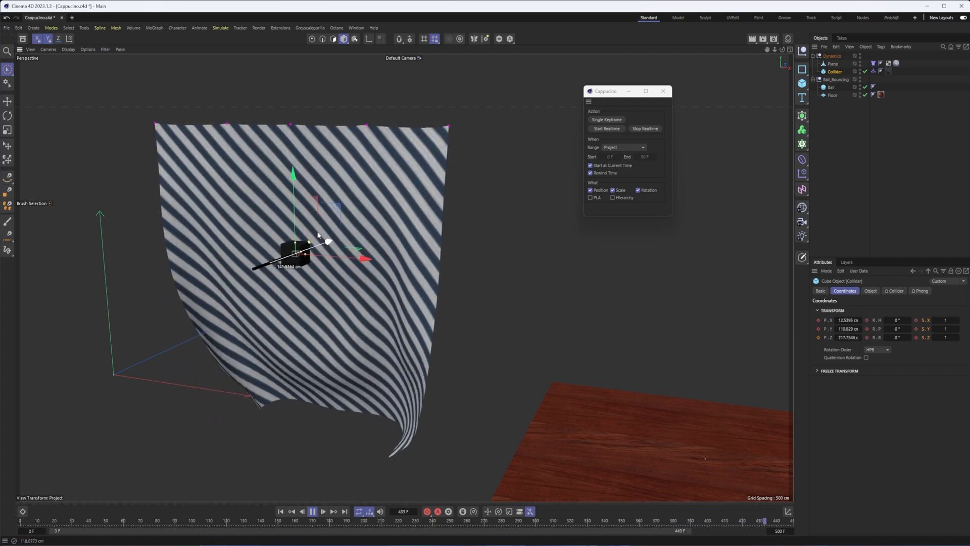
click(313, 512)
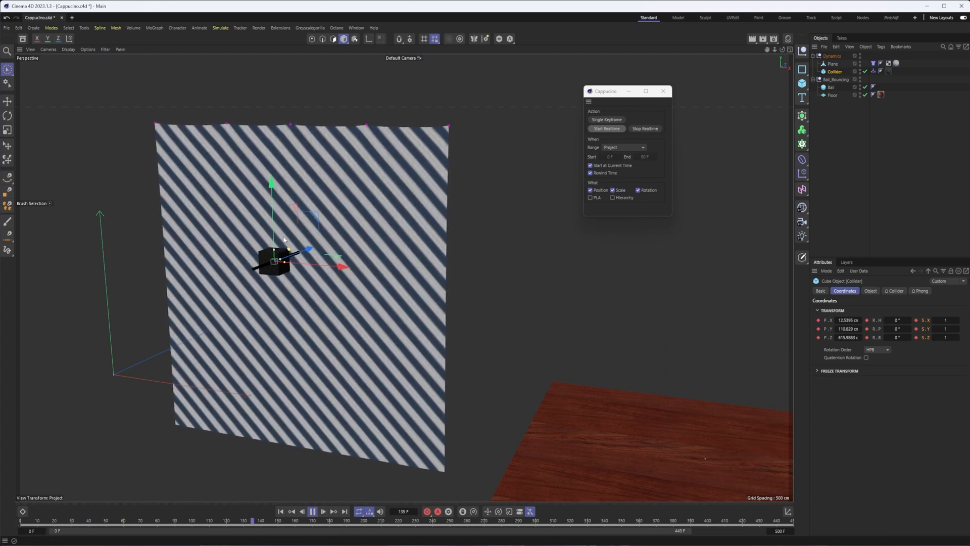
Step: Replay the recorded push while orbiting the view, then stop playback
alt+drag(373, 313, 258, 220)
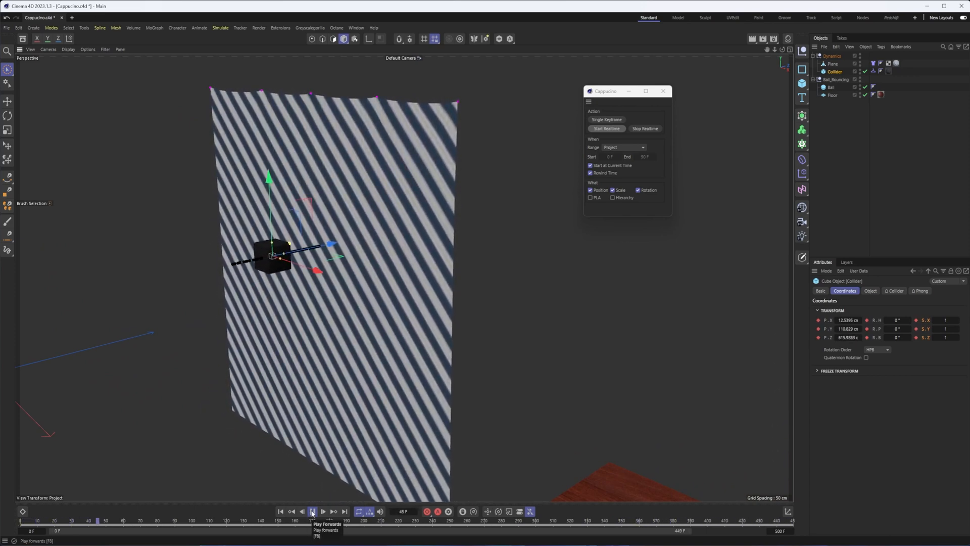
click(313, 512)
Step: Select the striped Plane, replay from the start and show its Cloth tag's Cache settings
click(371, 174)
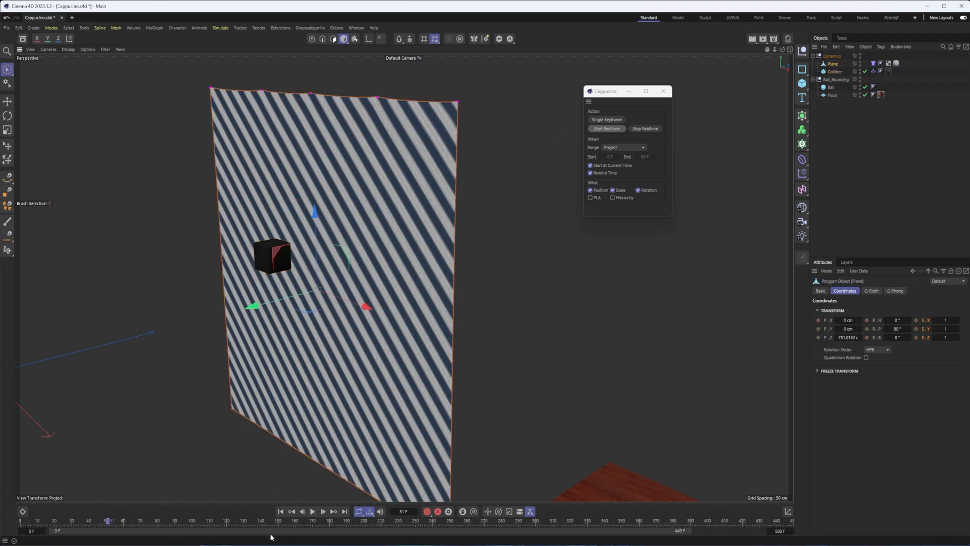
click(281, 513)
click(313, 513)
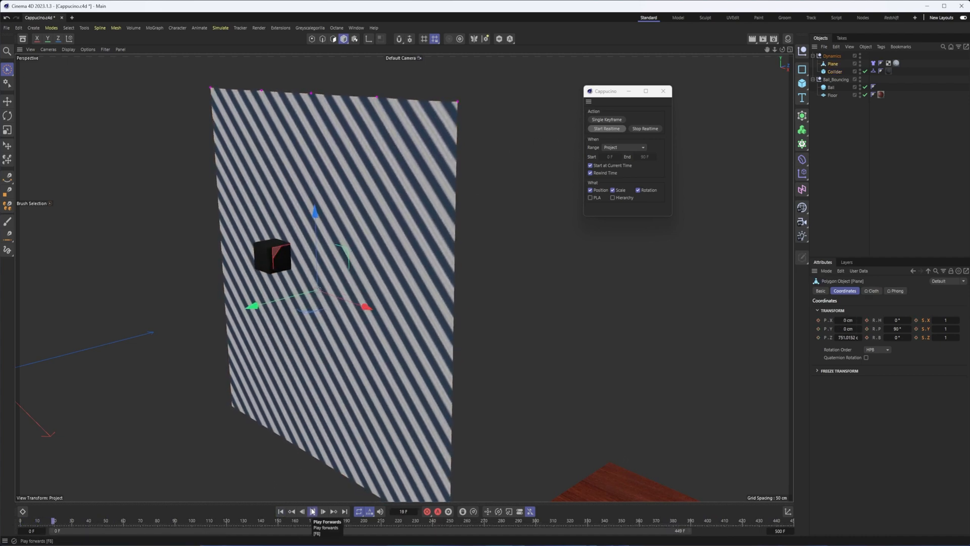
click(873, 63)
click(888, 300)
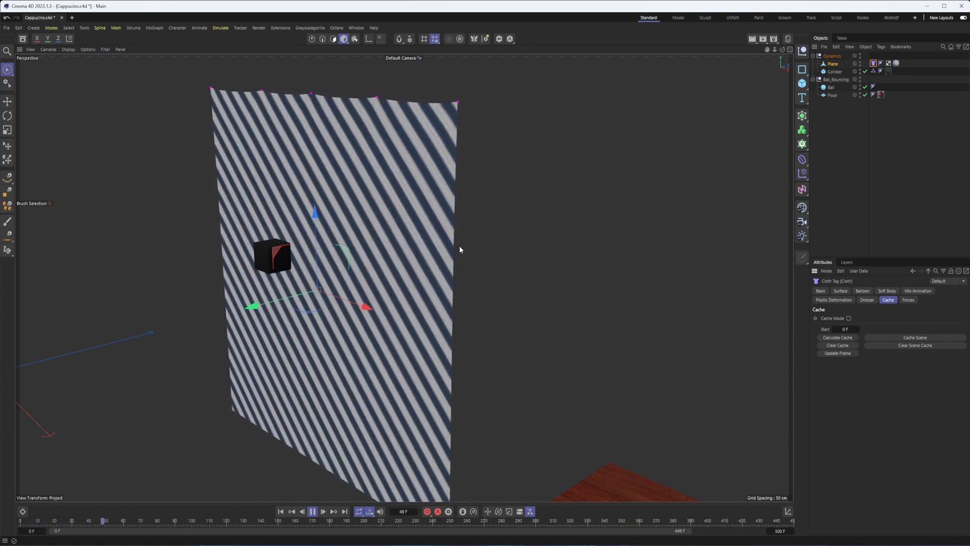
Step: Stop, rewind to the first frame and calculate the cloth simulation cache
click(313, 512)
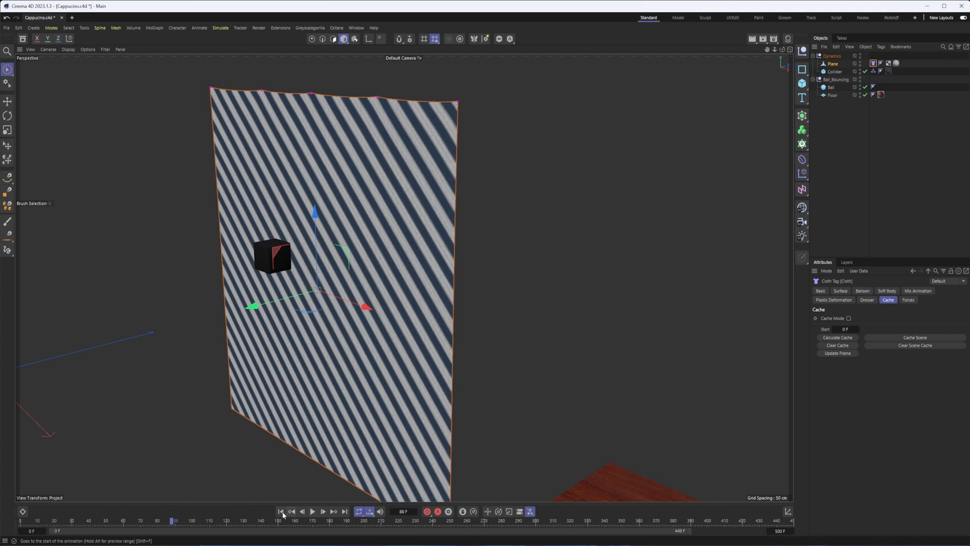
click(282, 513)
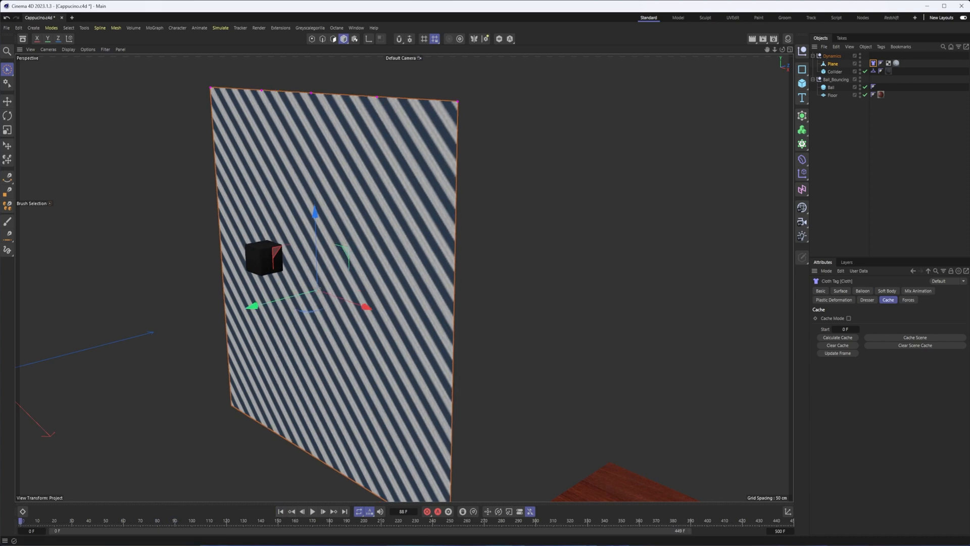
click(854, 342)
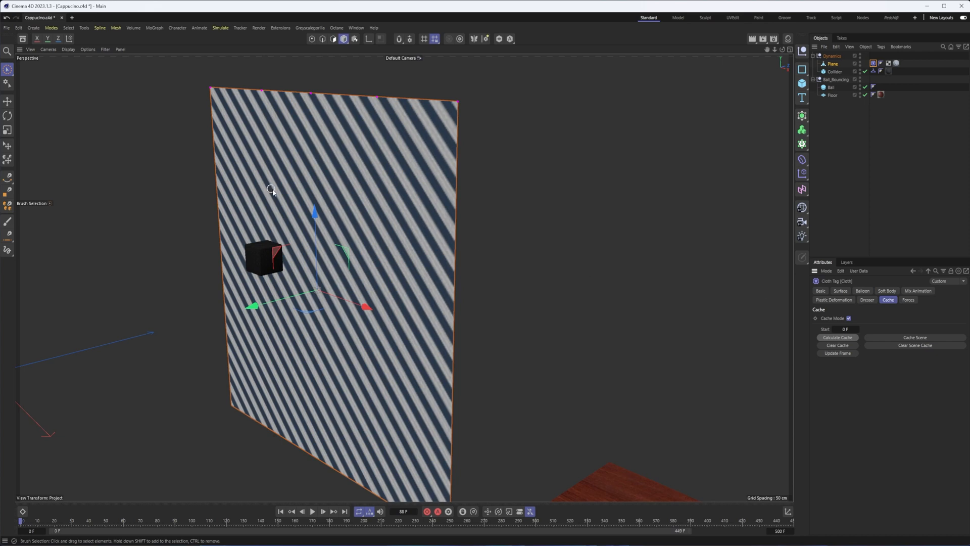
Step: Select the collider cube and play the cached animation to check the cloth ripples, then reopen the Cloth tag
click(257, 262)
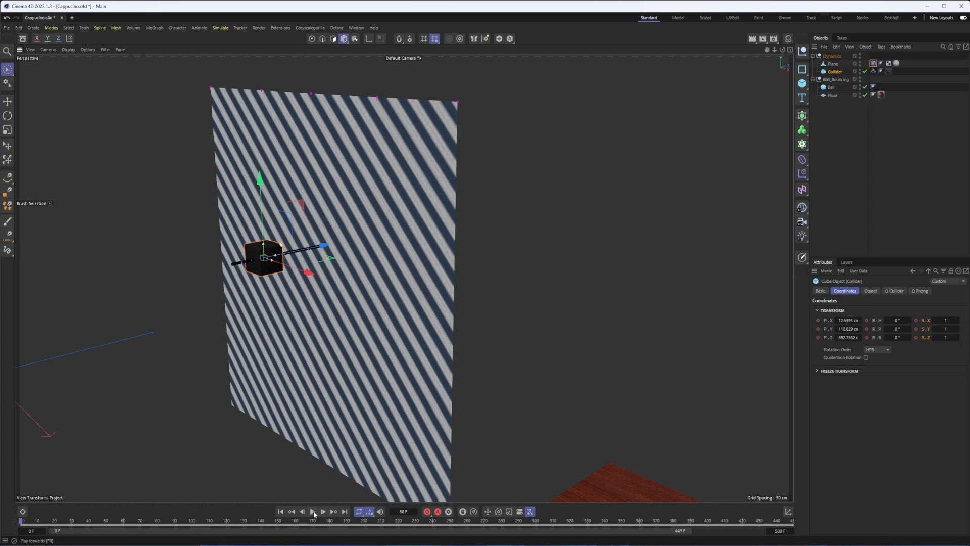
click(314, 513)
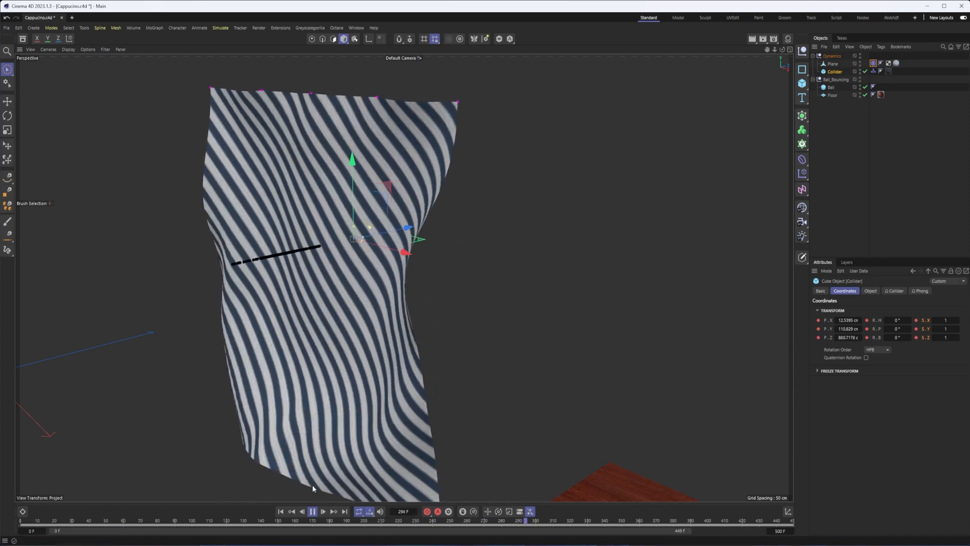
click(312, 513)
click(874, 65)
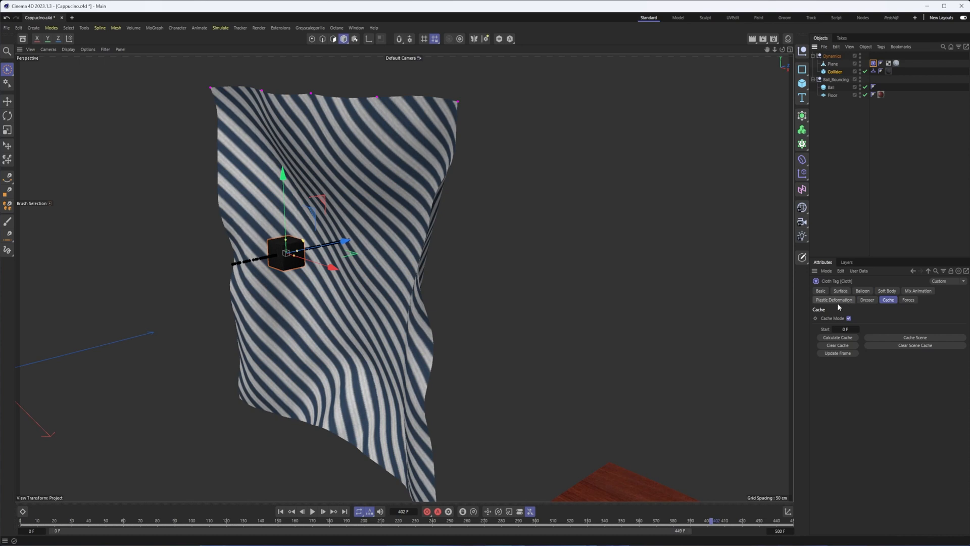
alt+drag(372, 348, 470, 341)
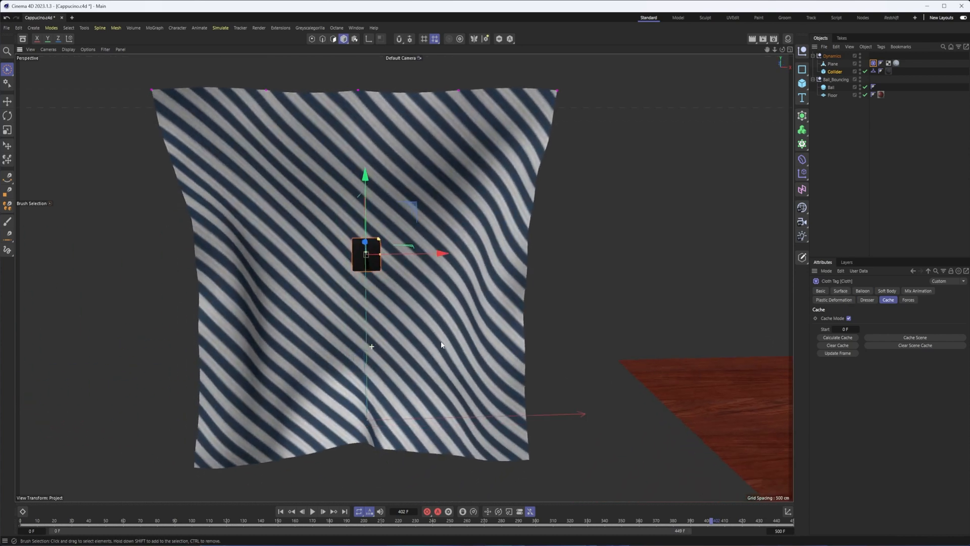
Step: Bring back the Cappucino recorder and park its window beside the cloth in the scene view
alt+middle_drag(470, 341, 456, 425)
click(462, 512)
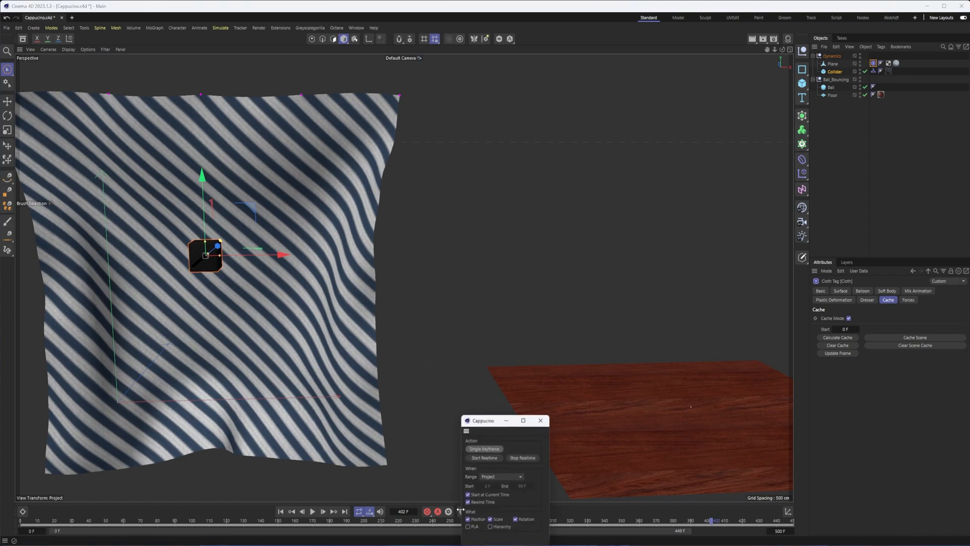
drag(497, 416, 523, 171)
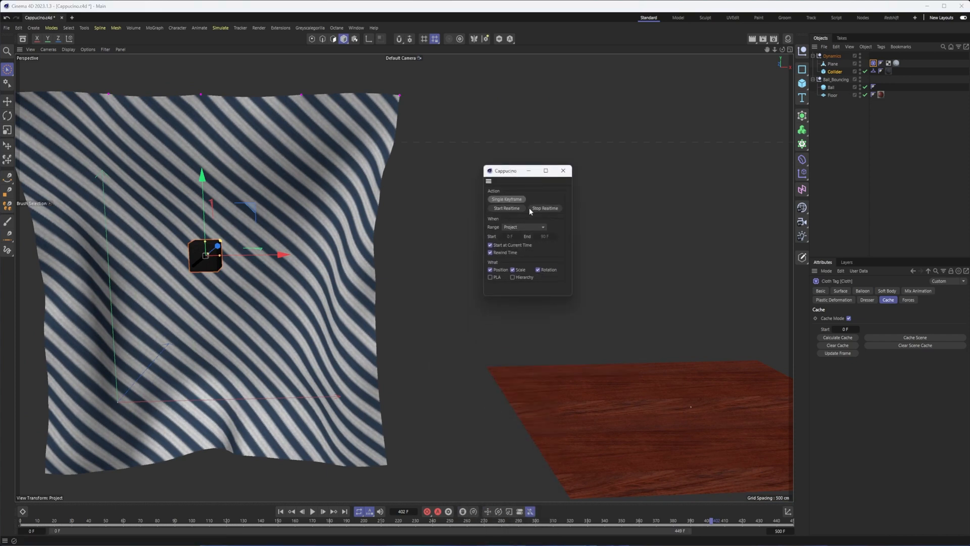
right_click(543, 253)
click(465, 364)
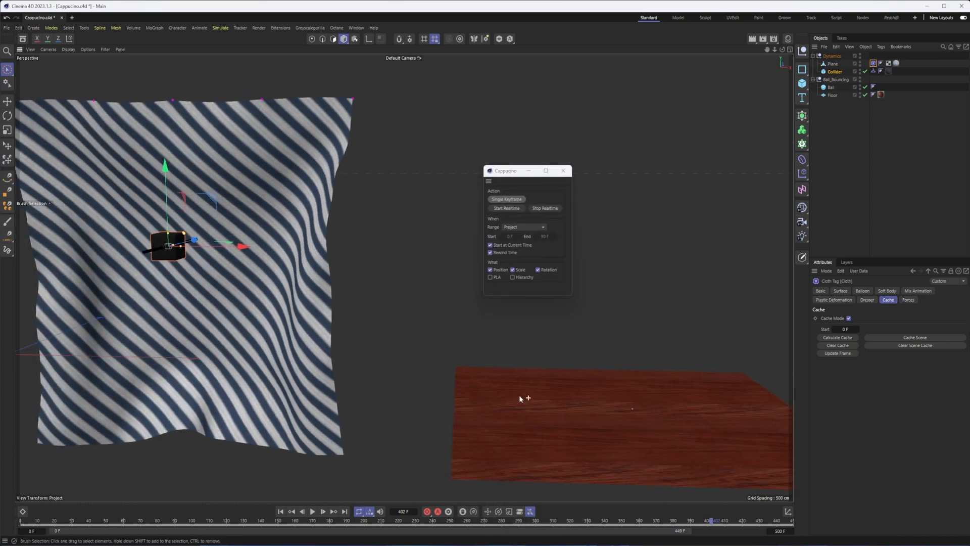
scroll(520, 397, down, 4)
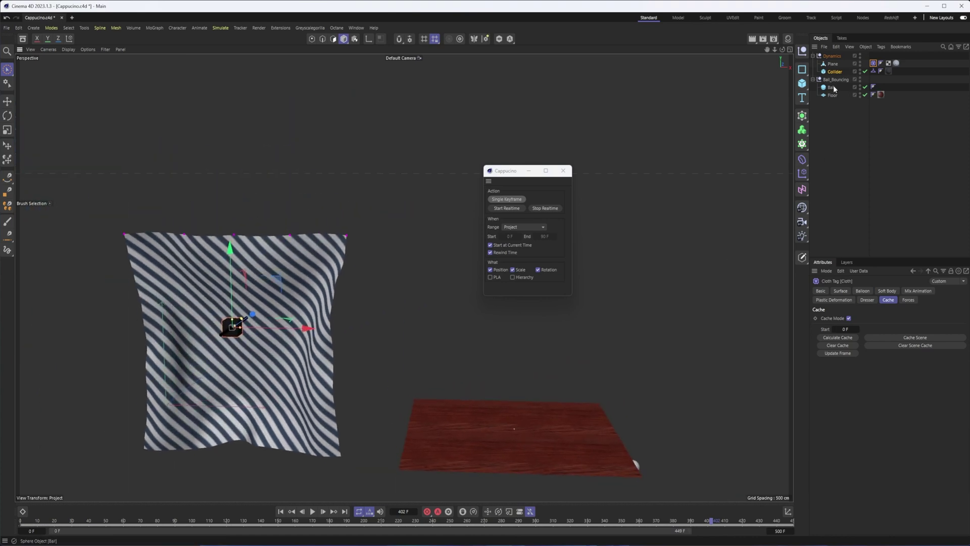
Step: Select Ball to show its bounce path, then the Collider cube and the Cloth tag's cache settings
click(831, 86)
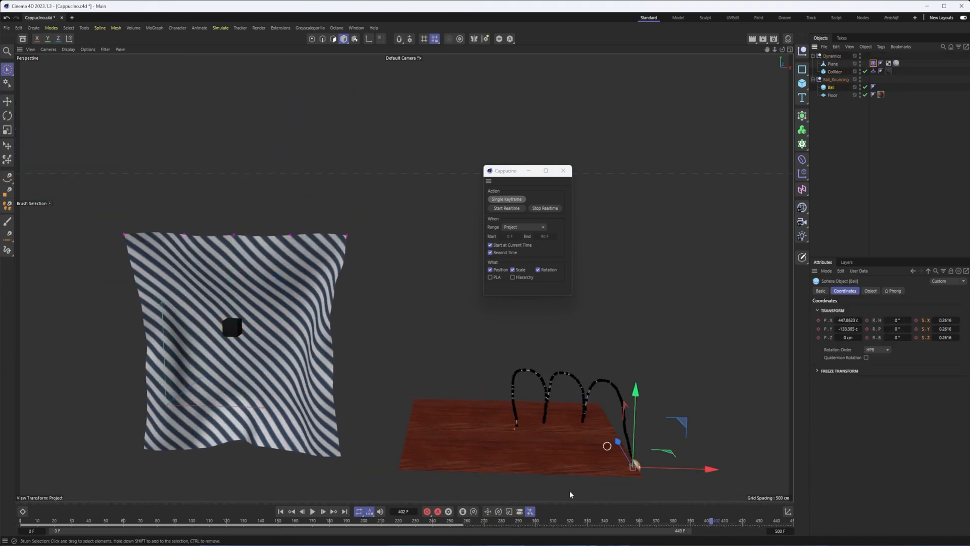
click(232, 328)
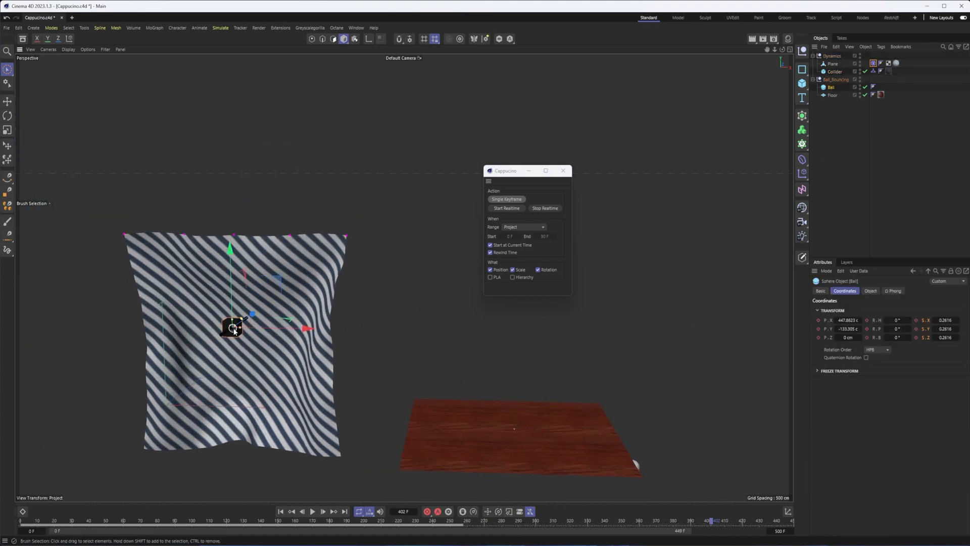
scroll(242, 333, up, 4)
scroll(334, 337, up, 3)
scroll(356, 331, up, 3)
scroll(348, 318, up, 2)
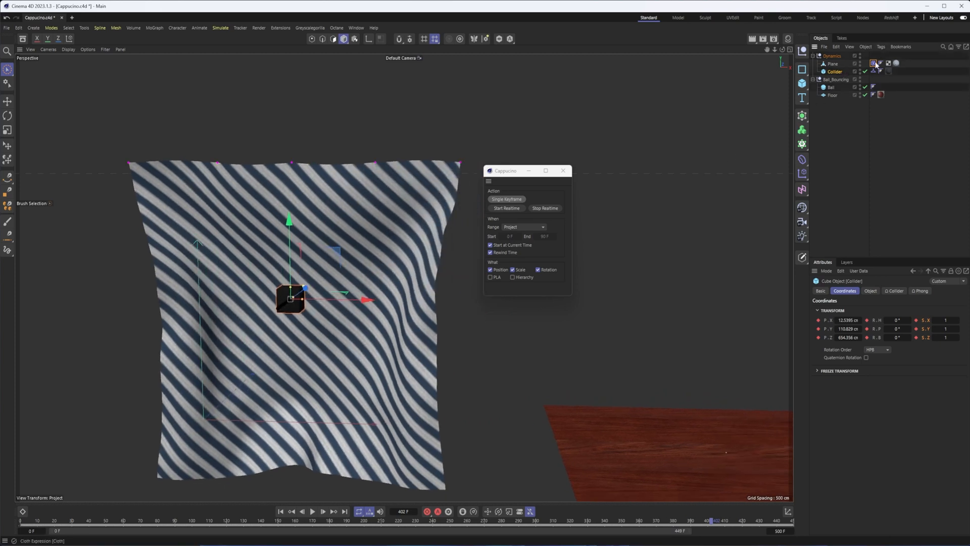
click(875, 64)
alt+drag(380, 267, 336, 265)
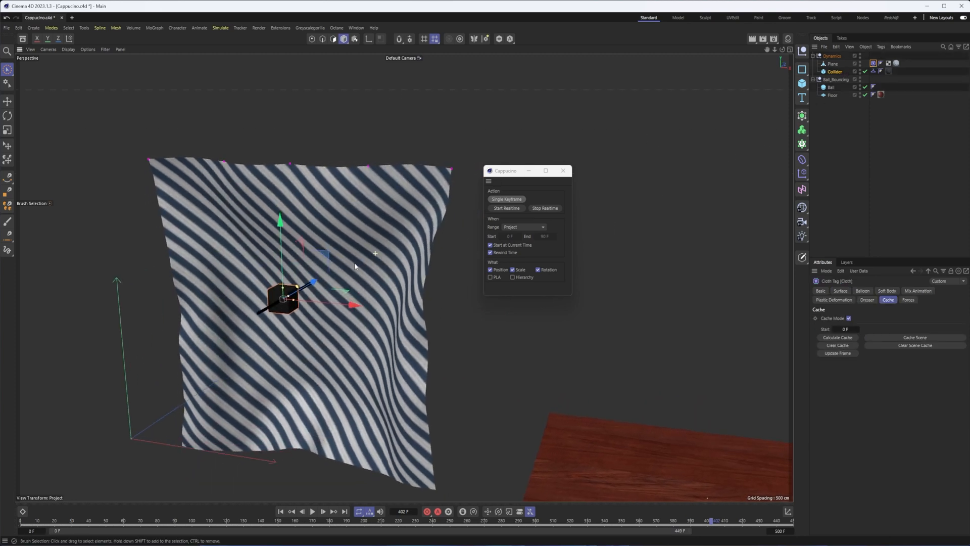